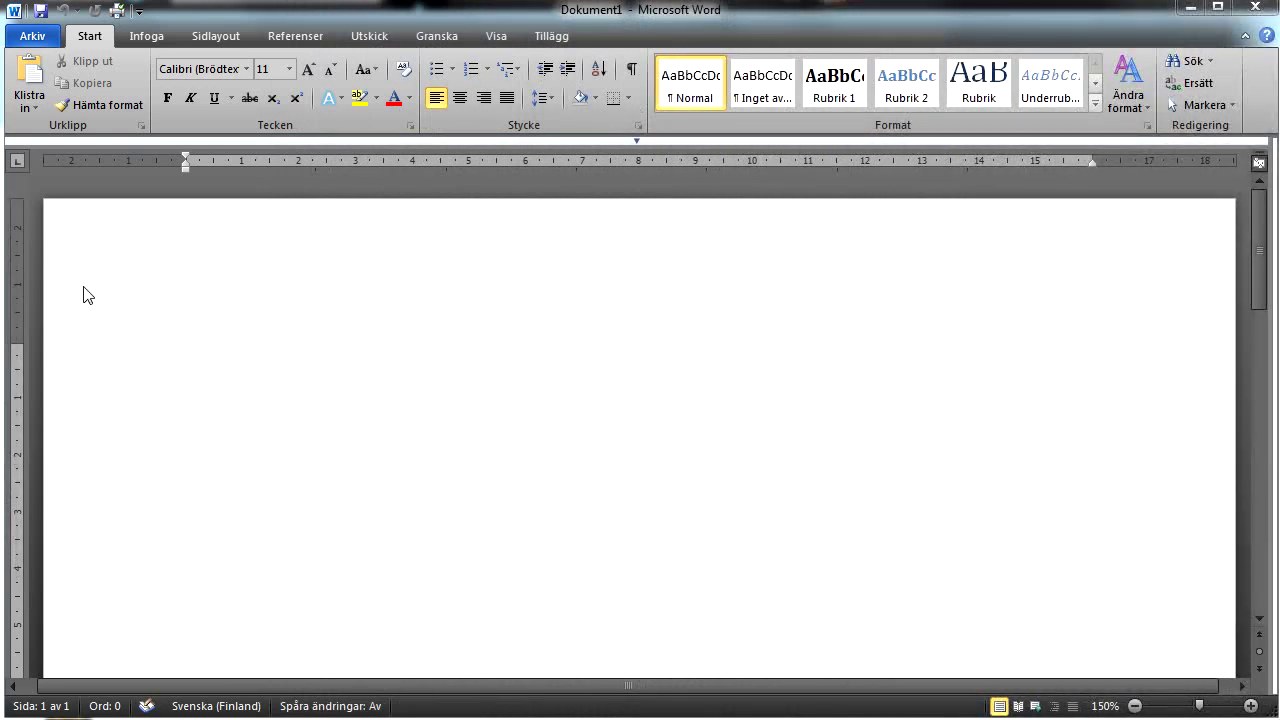
Step: Add a plain right-aligned page number to the top-of-page header
left_click(146, 36)
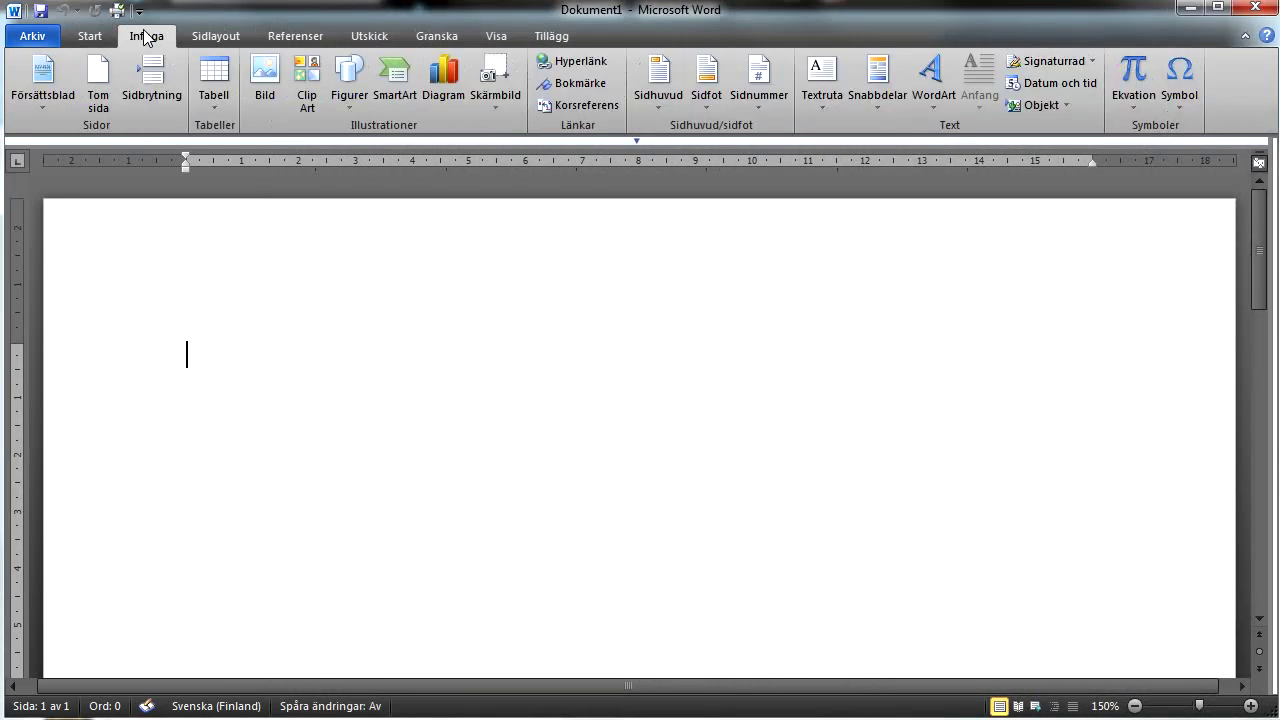
left_click(757, 95)
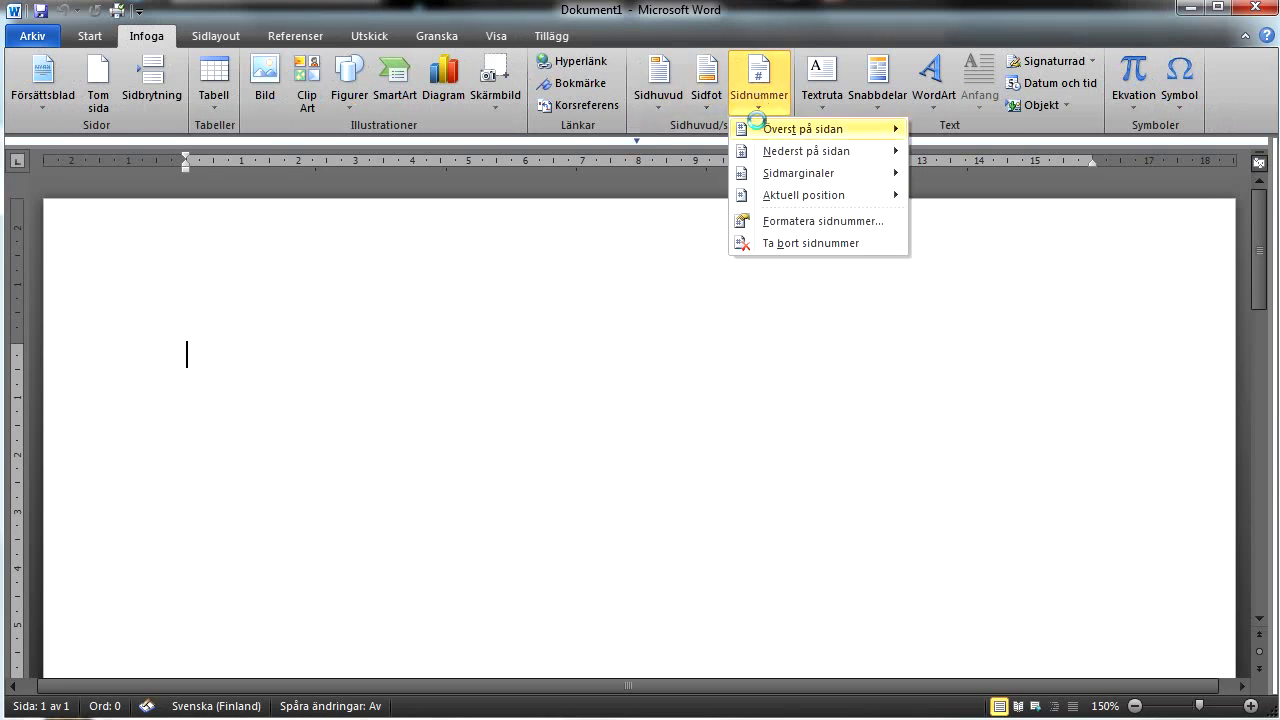
mouse_move(803, 129)
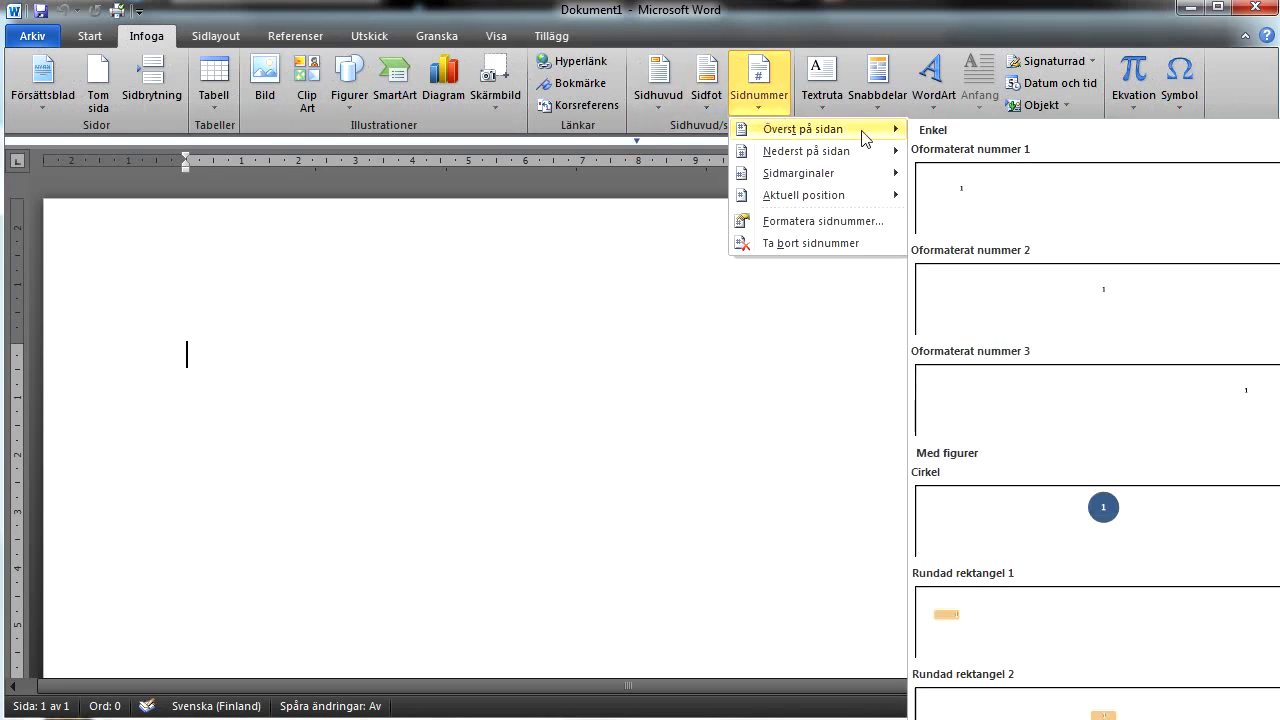
left_click(1068, 398)
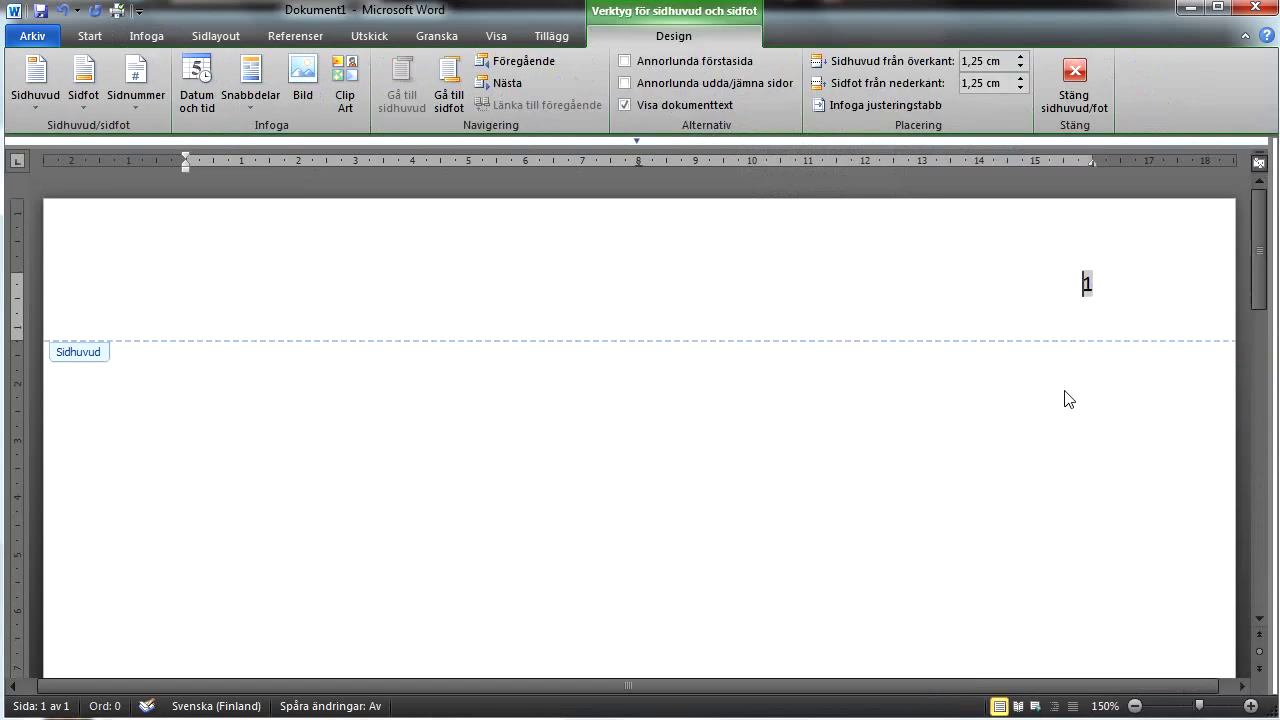
Step: Add a Rubrik 1 heading 'Lorem Ipsum' above the first paragraph on page 1
double_click(205, 430)
key("Return")
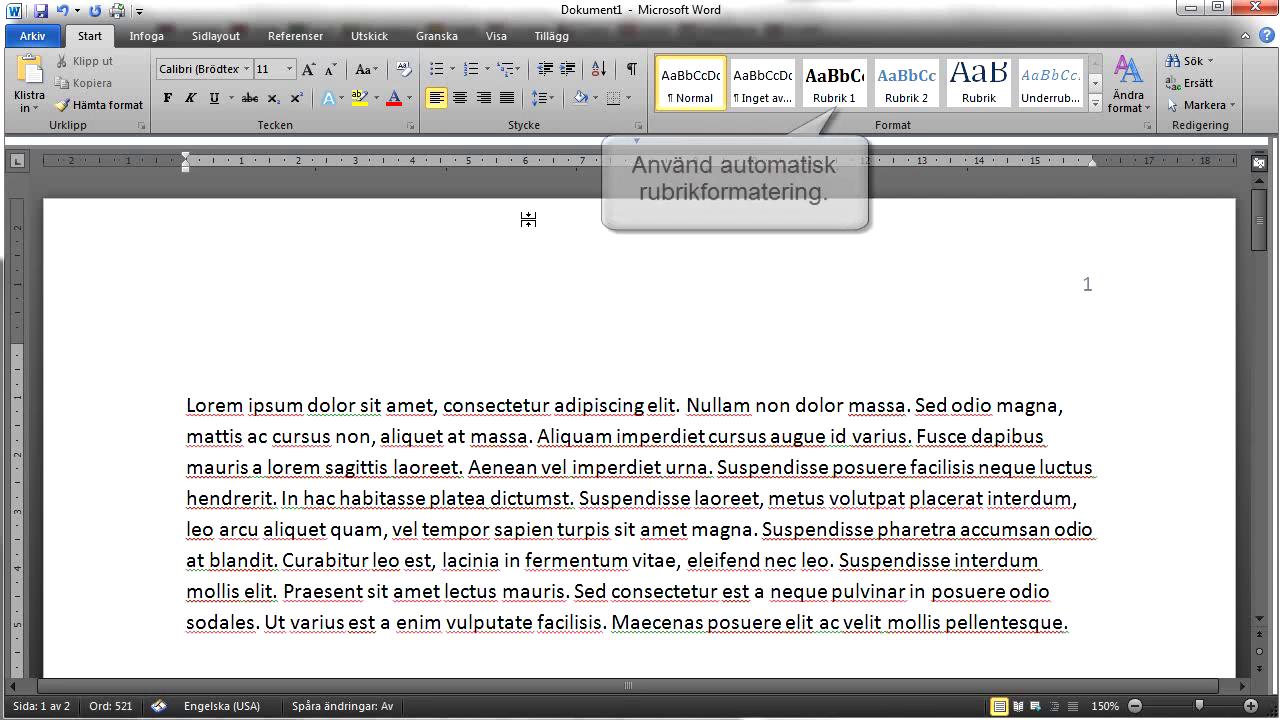
left_click(825, 100)
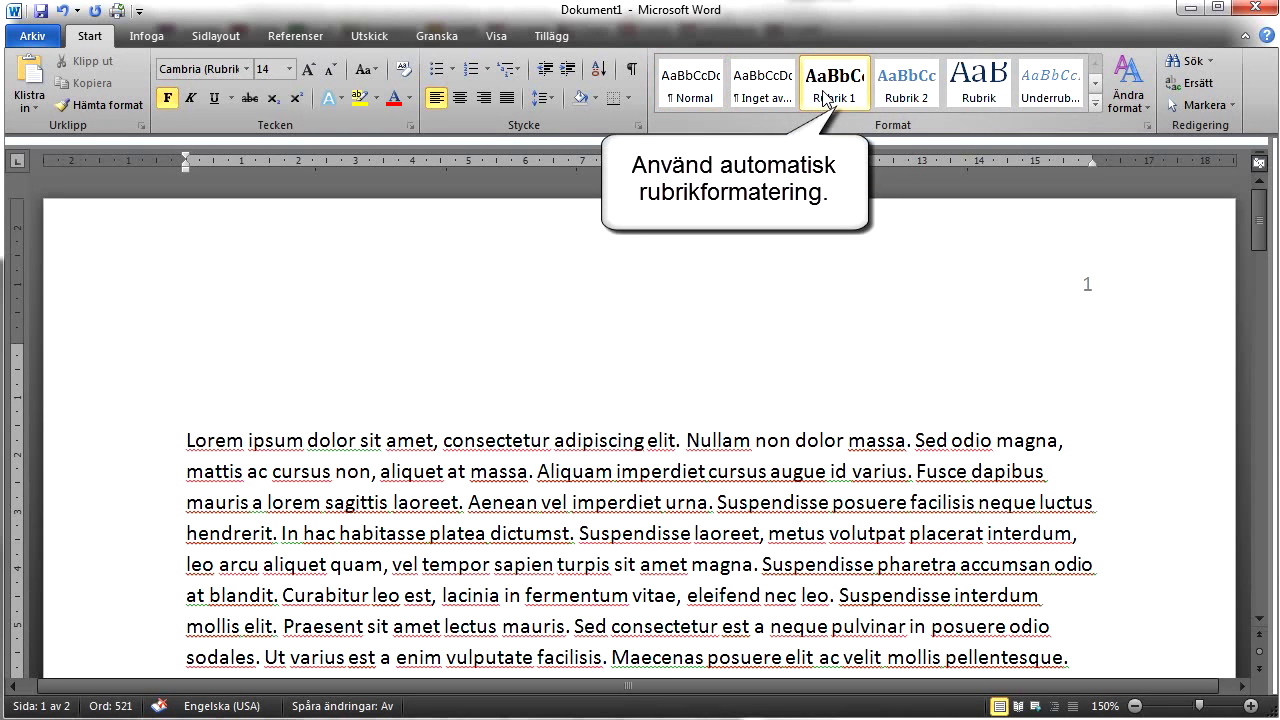
type("lo")
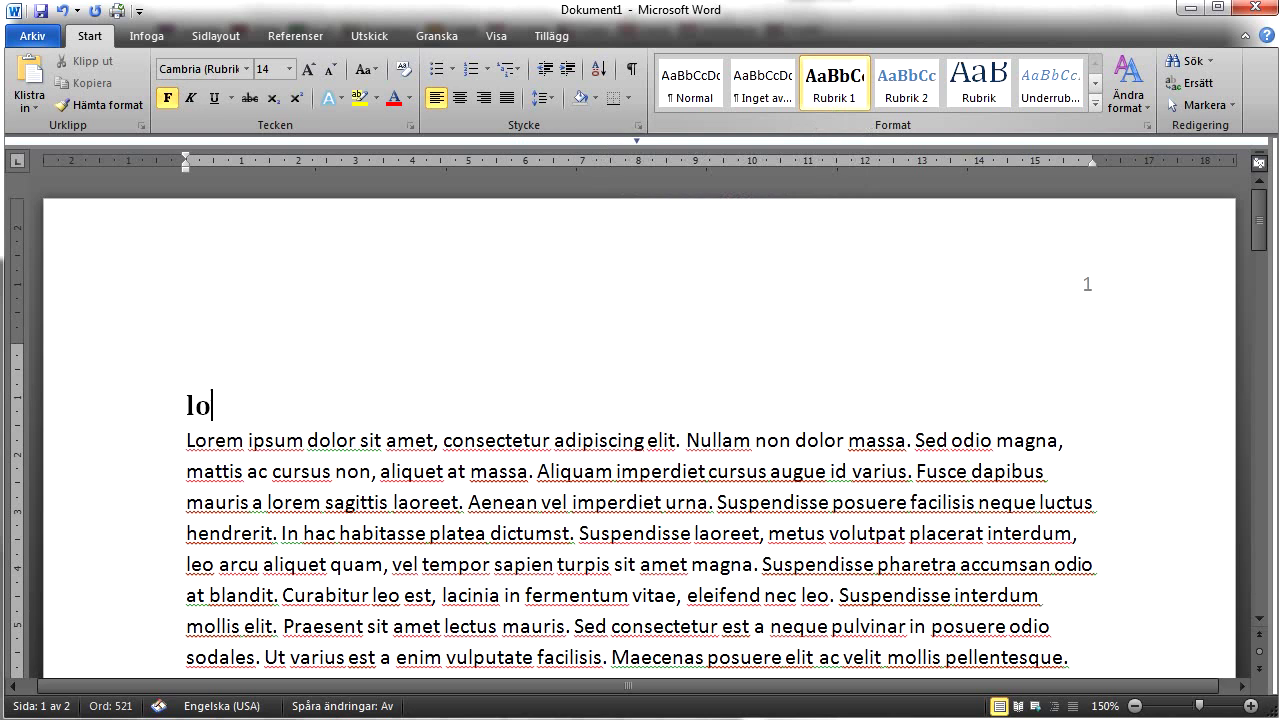
type("rem ")
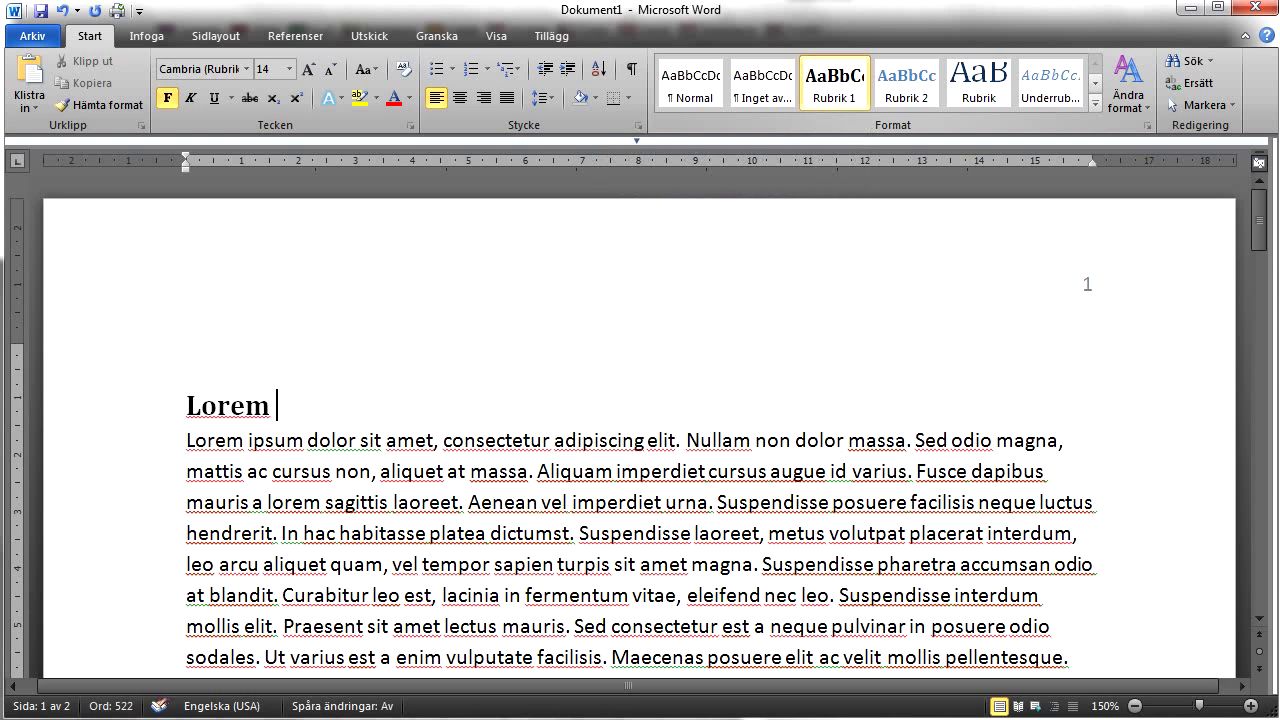
type("Ipsum")
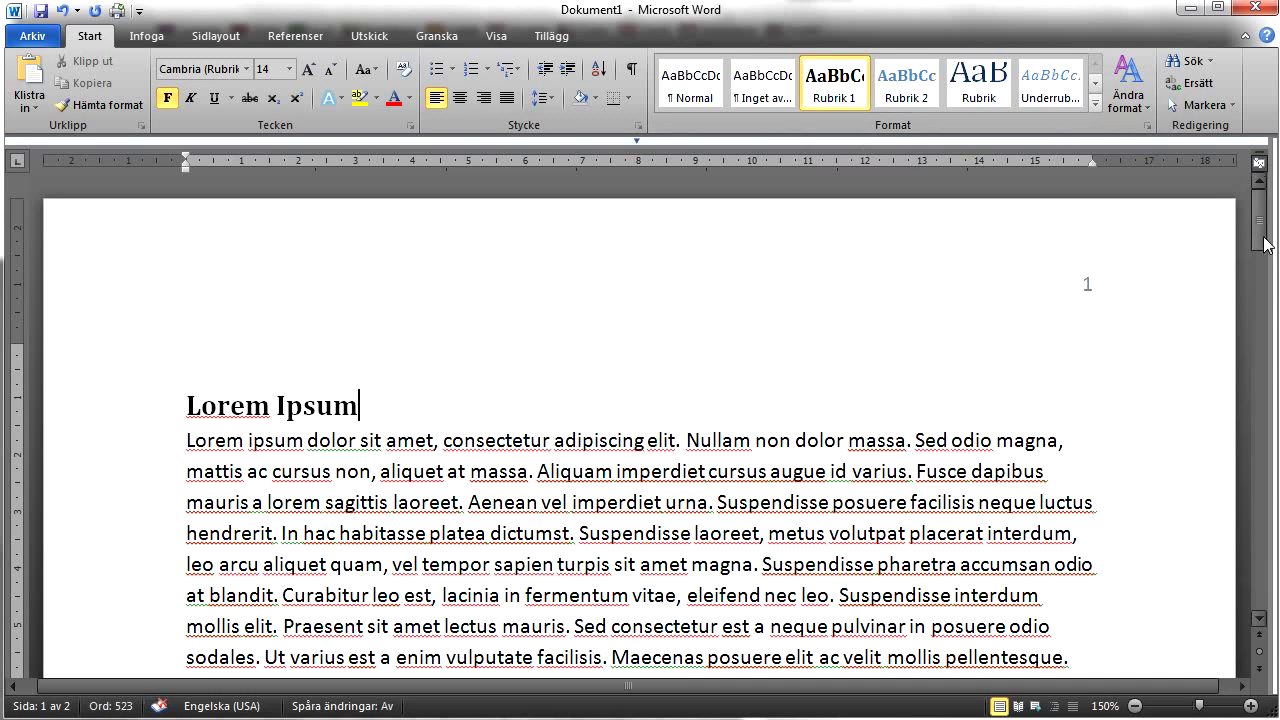
mouse_move(1263, 243)
left_mouse_down()
mouse_move(1266, 468)
mouse_move(1267, 443)
left_mouse_up()
Step: Insert a Rubrik 1 heading 'Ny lorem Ipsum' above the page 2 text
left_click(182, 396)
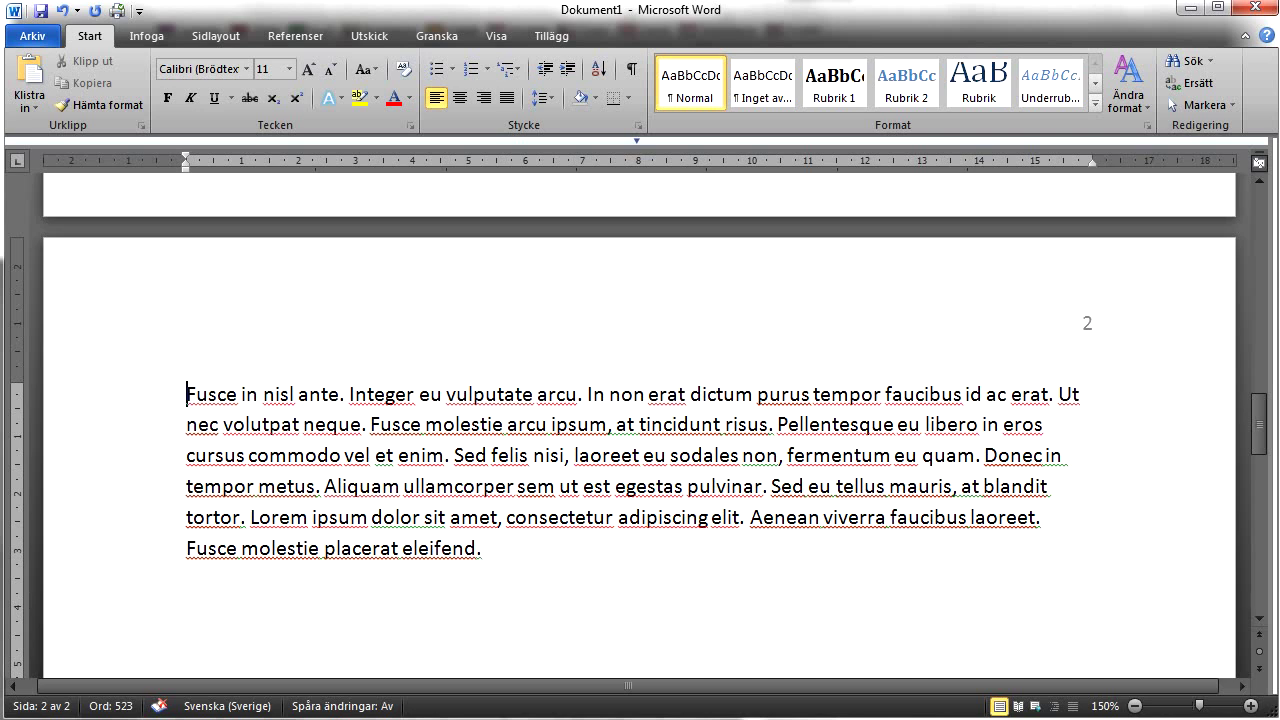
key("Return")
type("N")
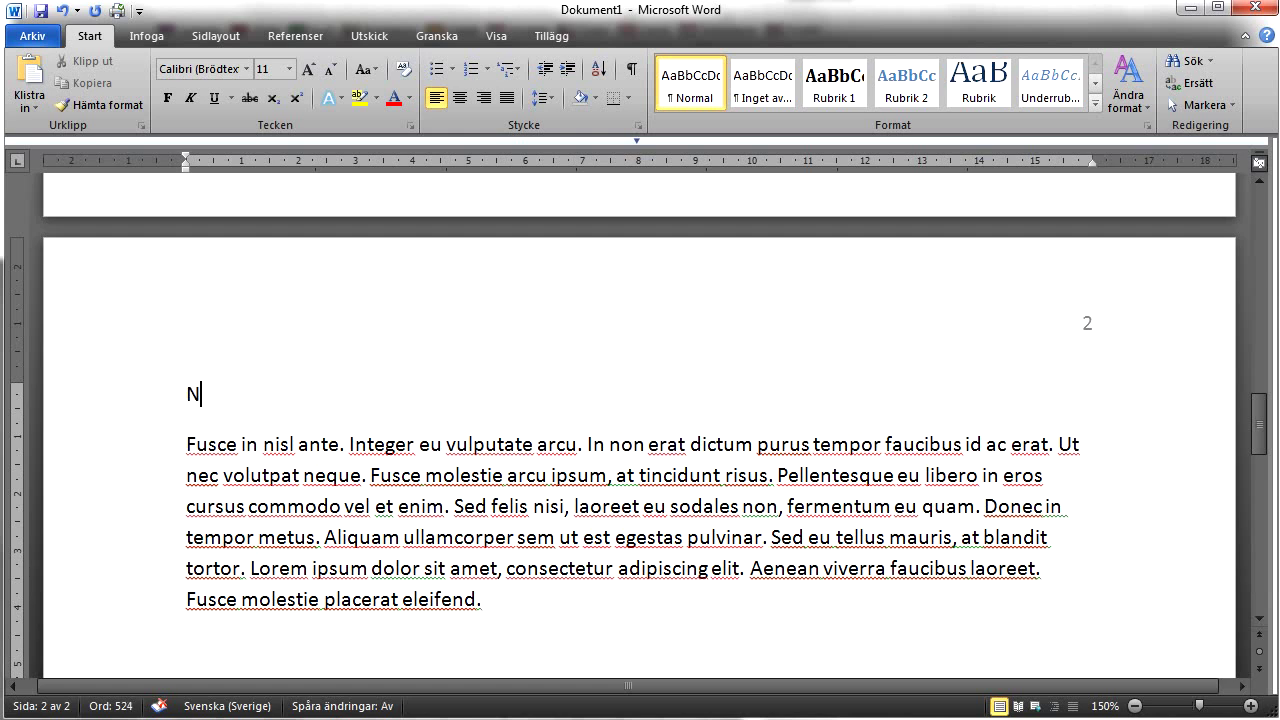
key("ctrl+alt+1")
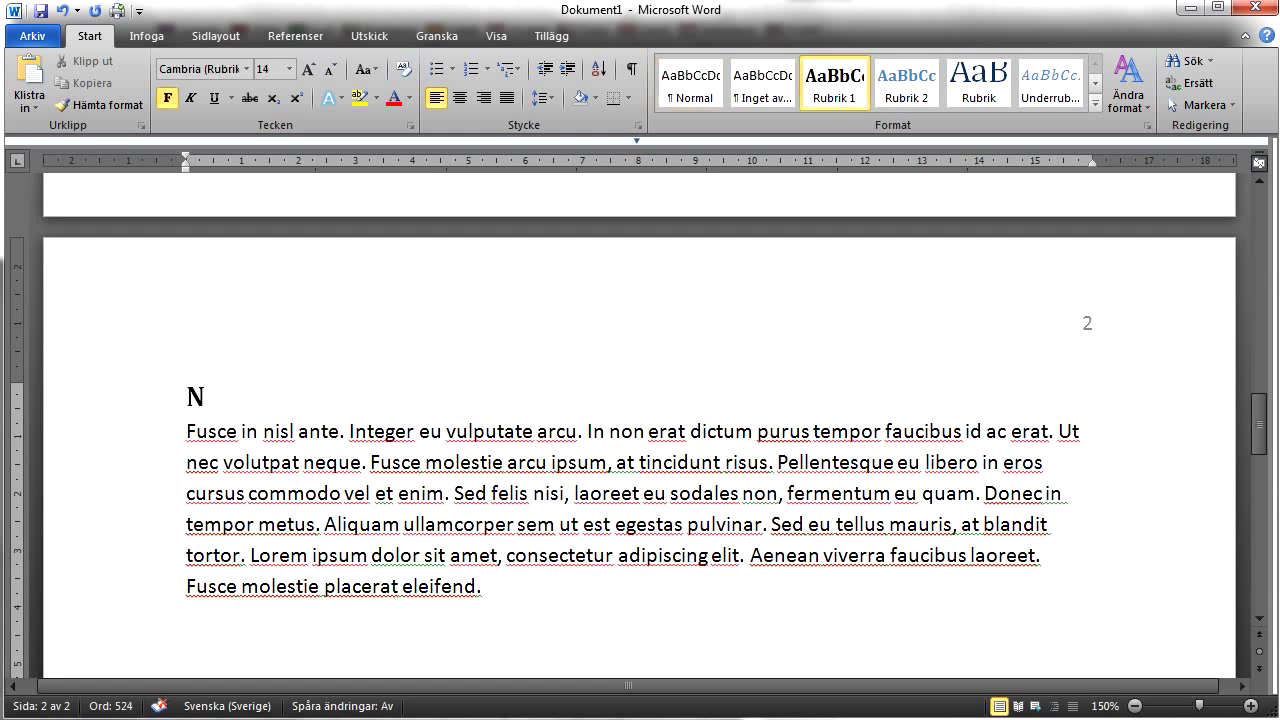
type("y")
type(" lorem I")
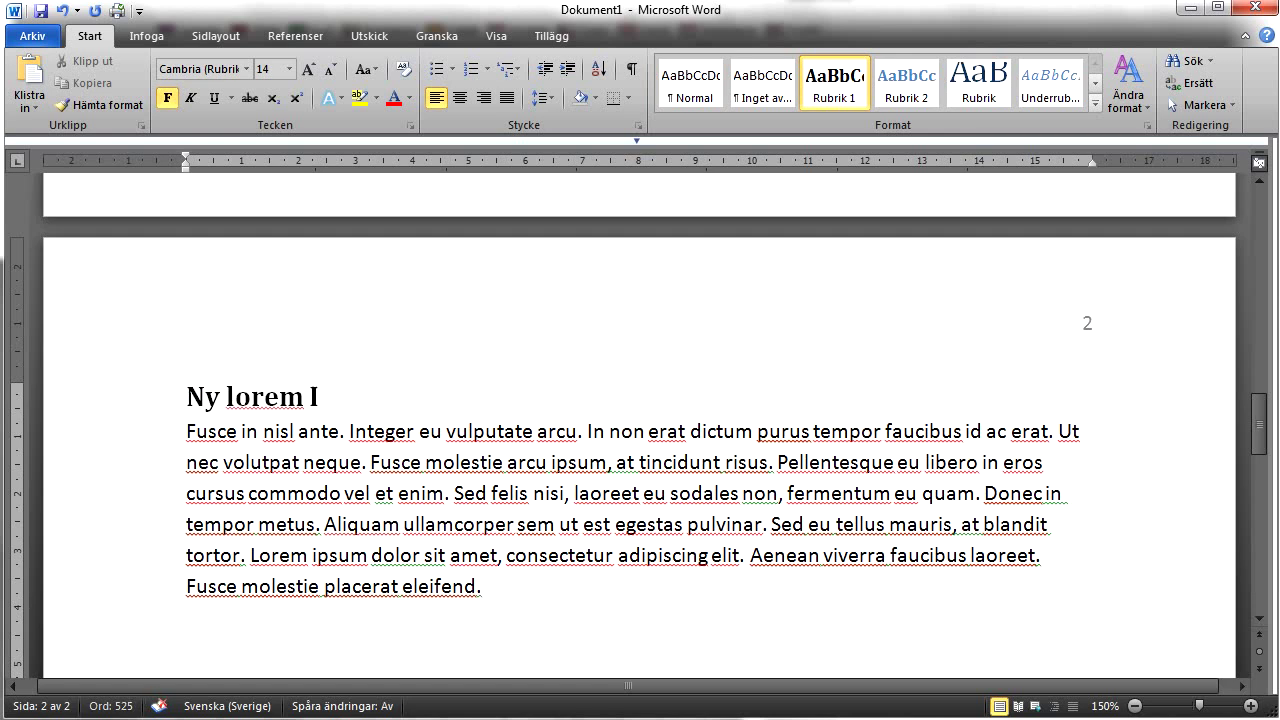
type("psum")
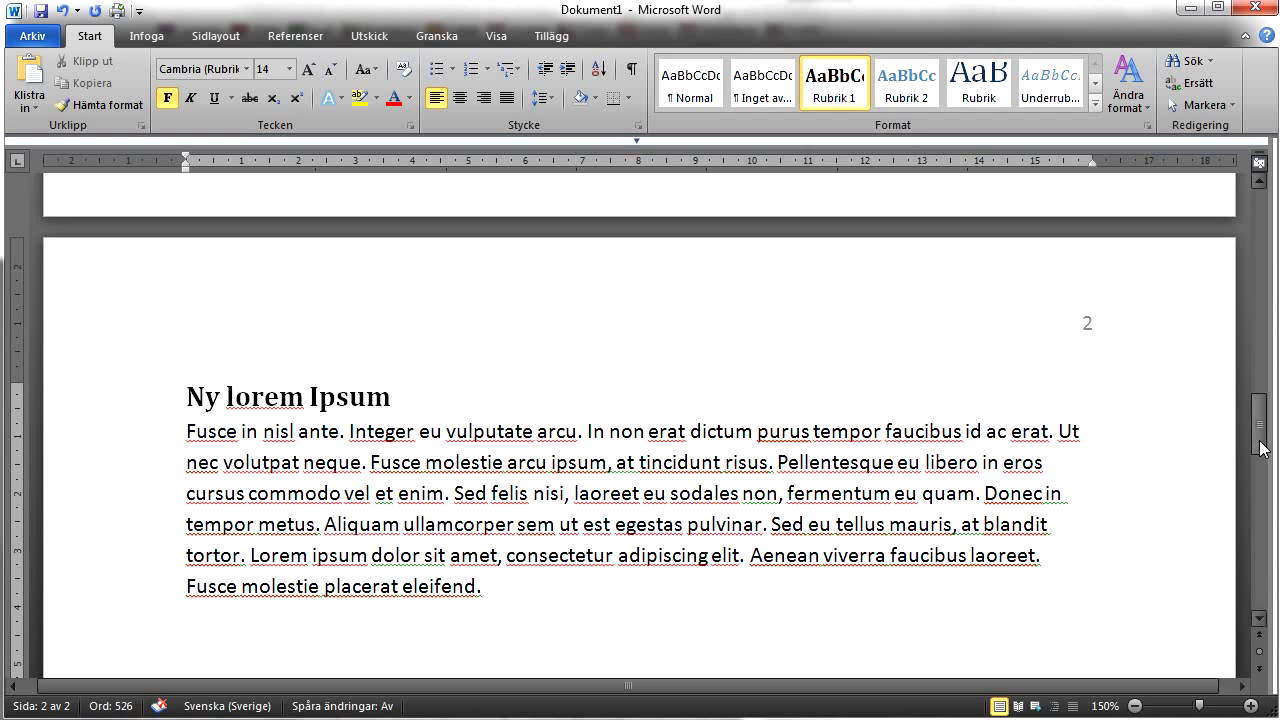
left_click_drag(1262, 450, 1262, 200)
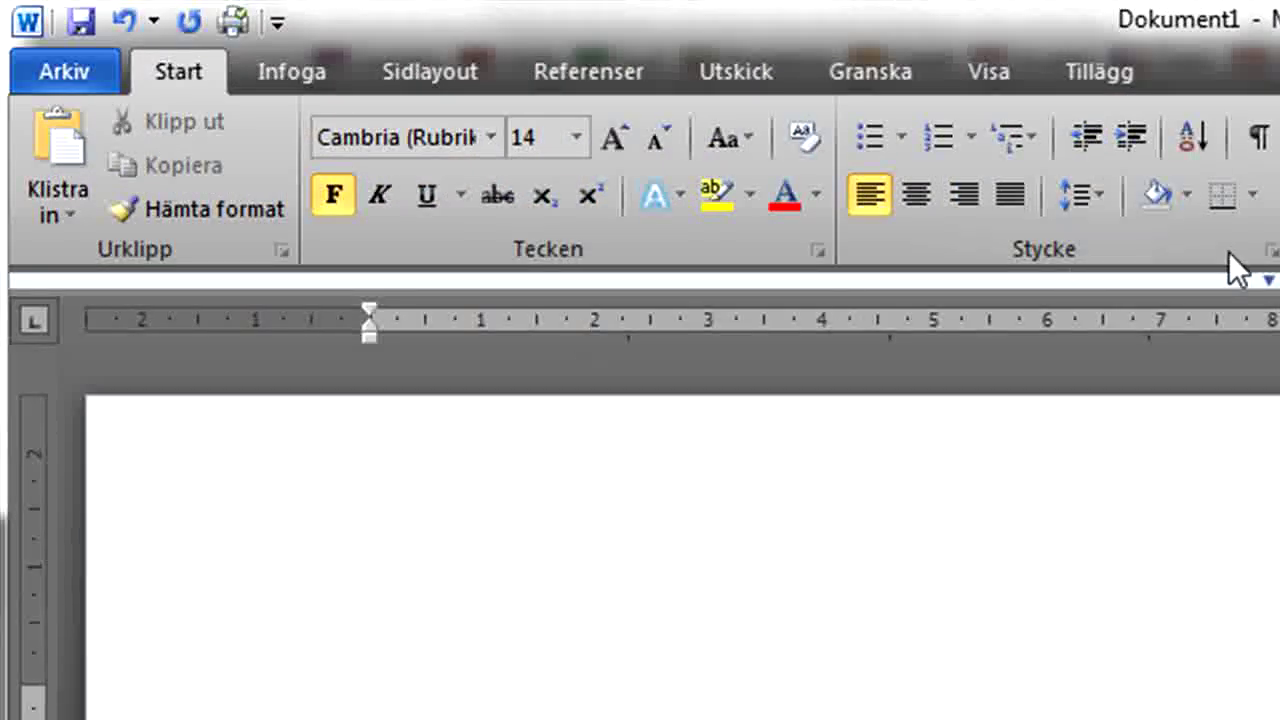
Step: Show formatting marks and insert Automatisk innehållsförteckning 2 at the top of the document
left_click(1258, 137)
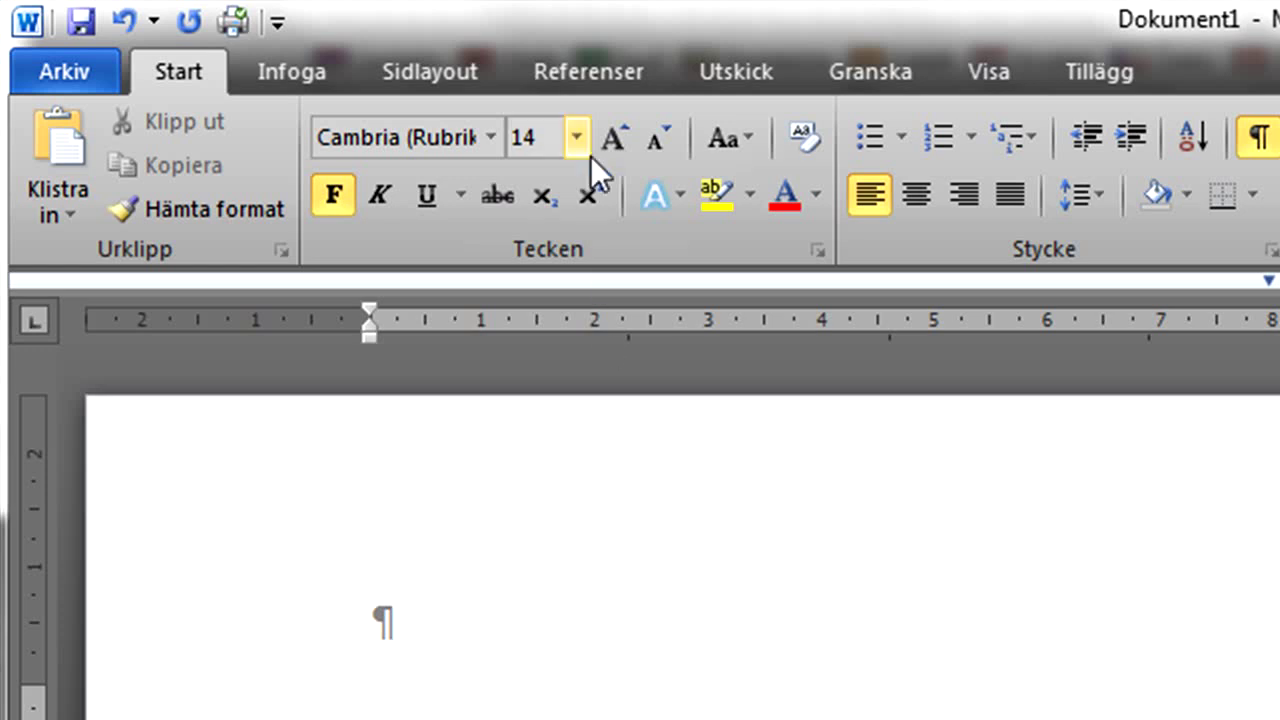
left_click(588, 70)
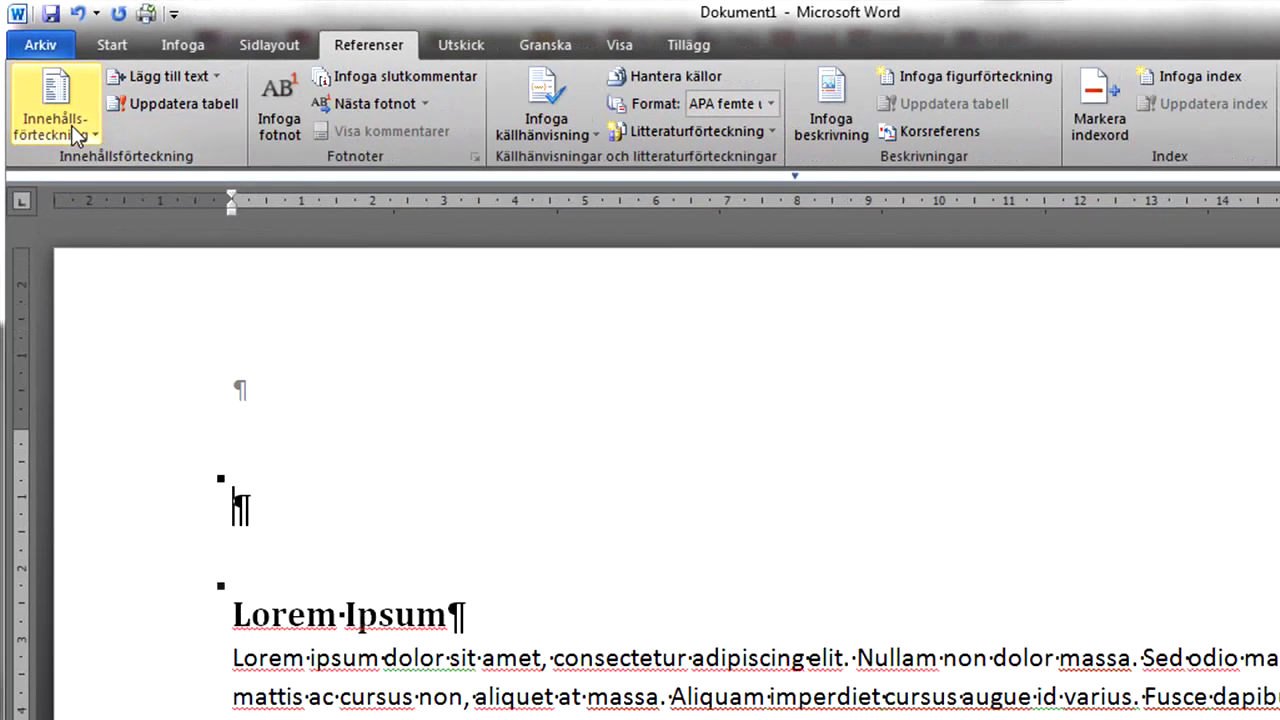
left_click(57, 100)
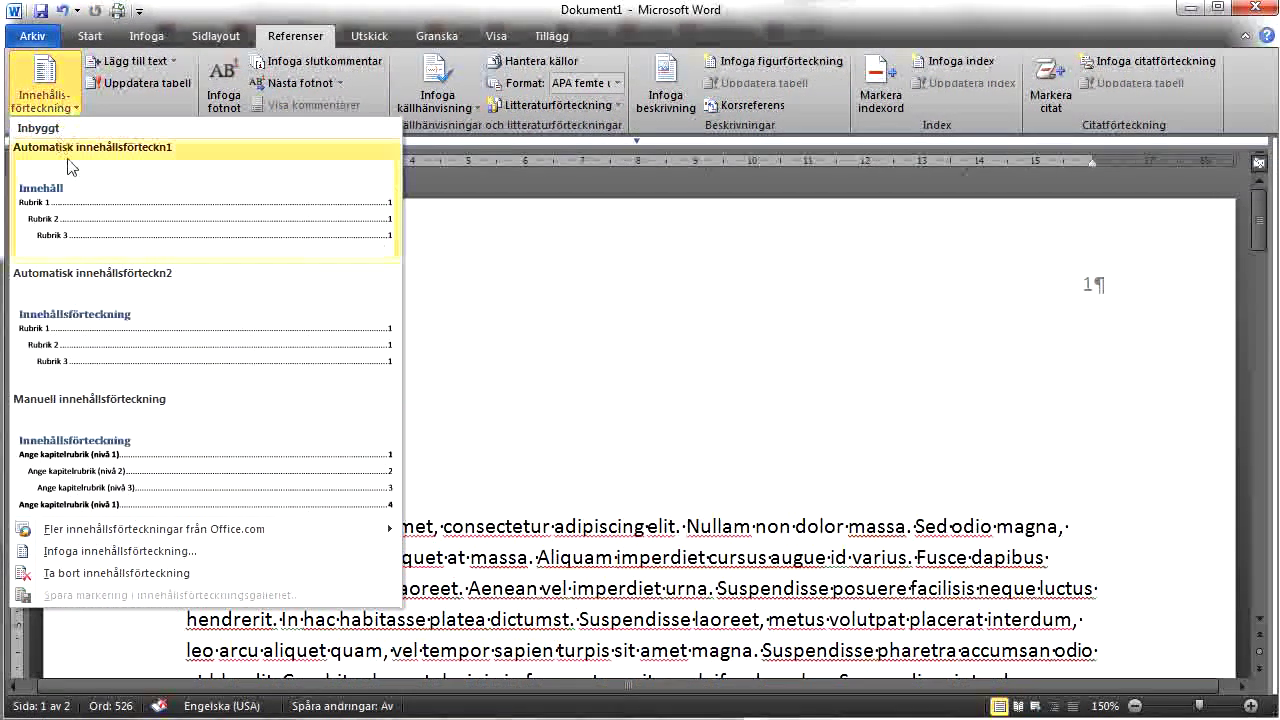
left_click(127, 341)
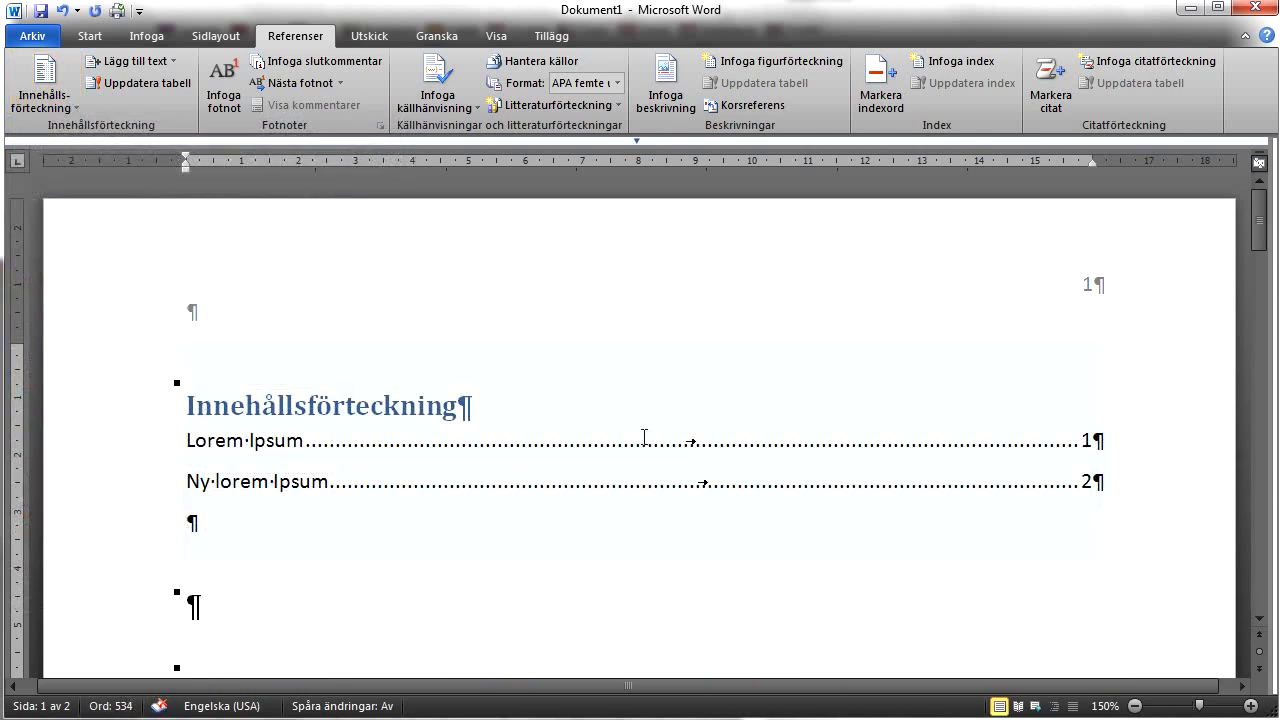
Step: Add a Rubrik 2 subheading 'Liten lorem ipsum' between the two body paragraphs
scroll(644, 437, "down", 1)
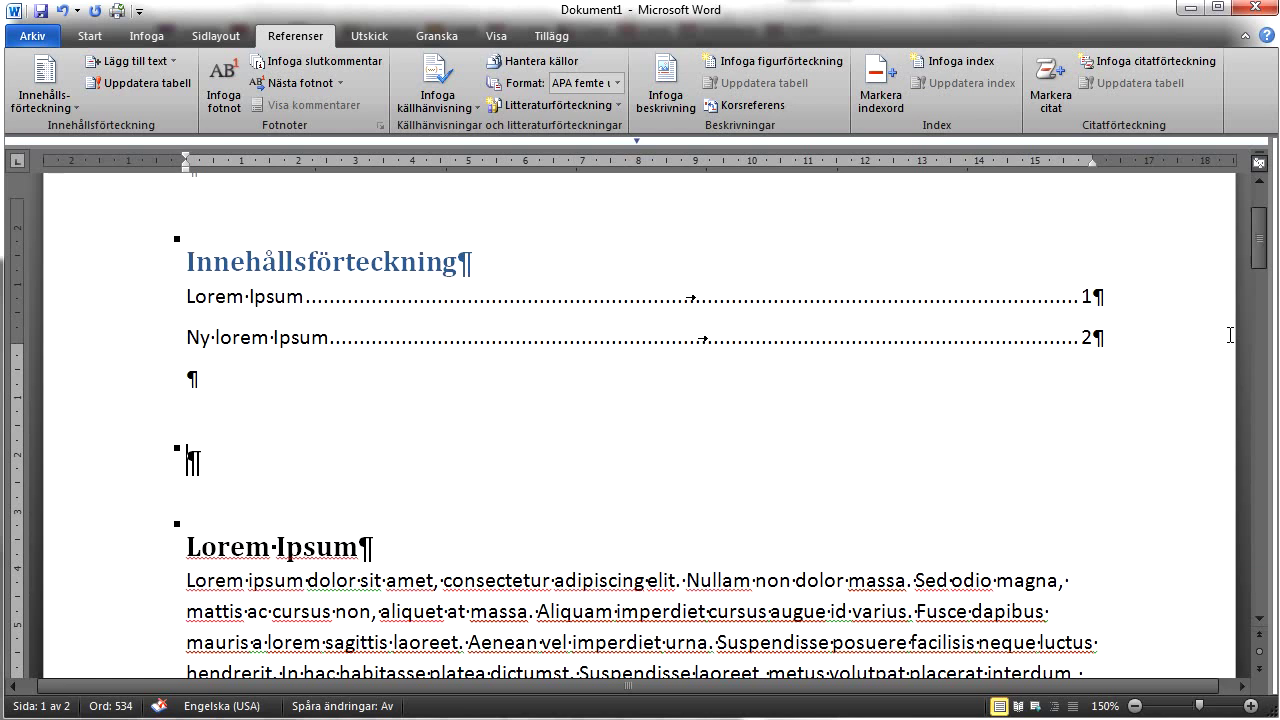
left_click_drag(1260, 240, 1260, 310)
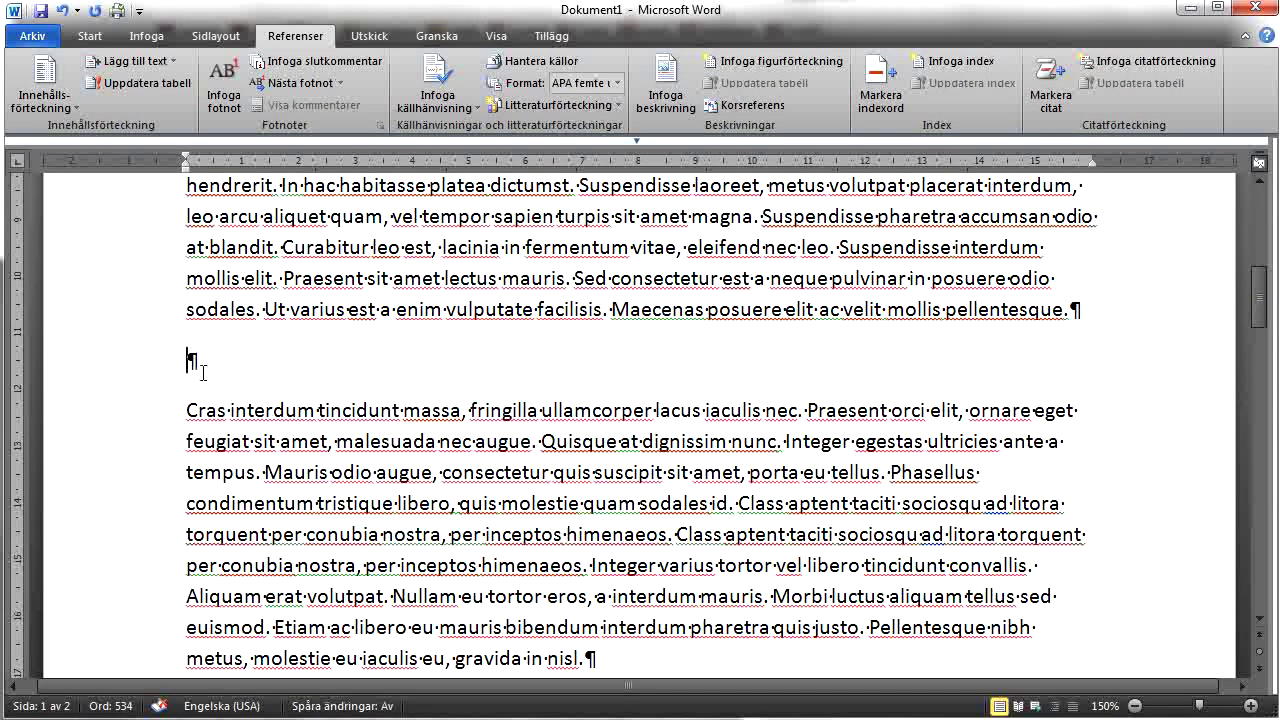
key("ctrl+alt+2")
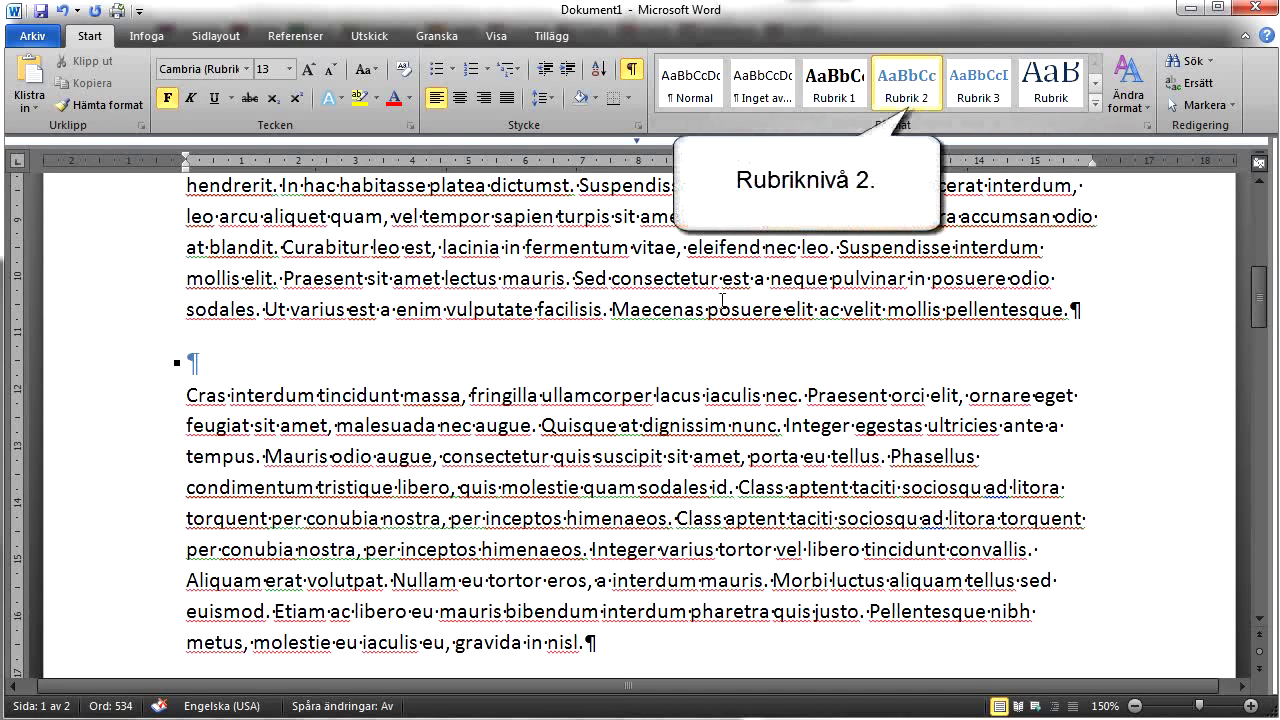
type("Lite")
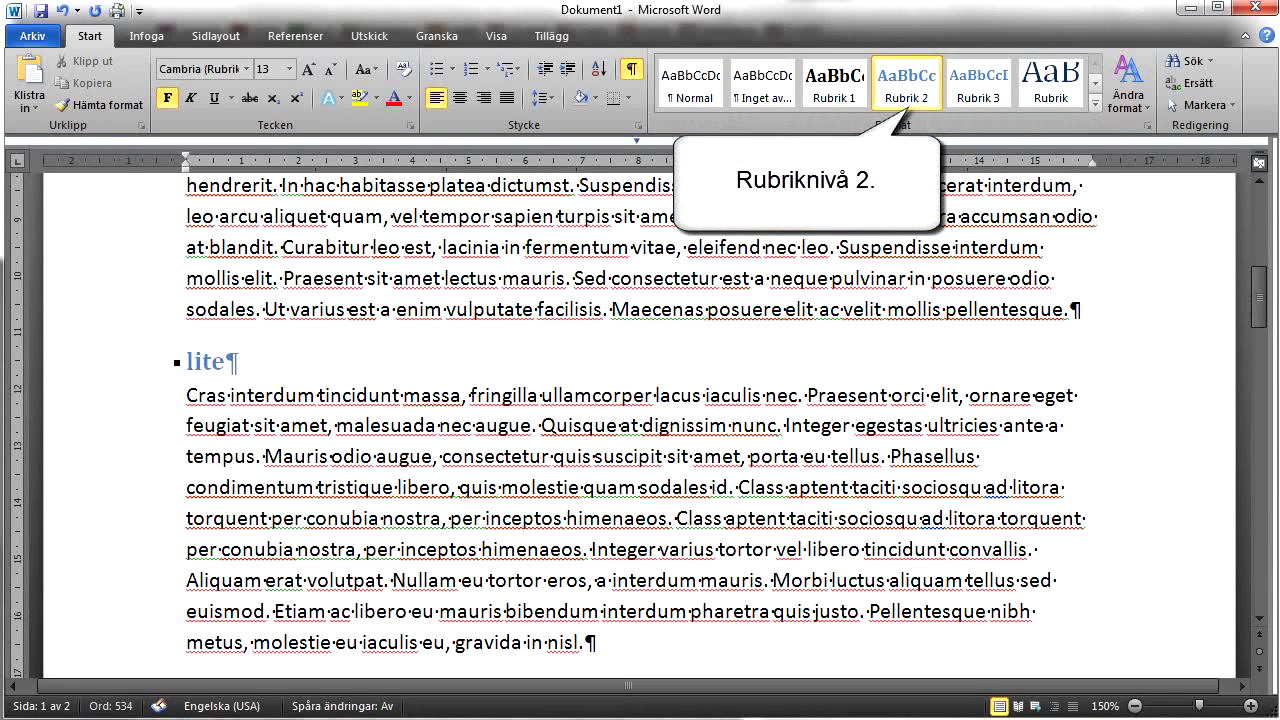
type("n lo")
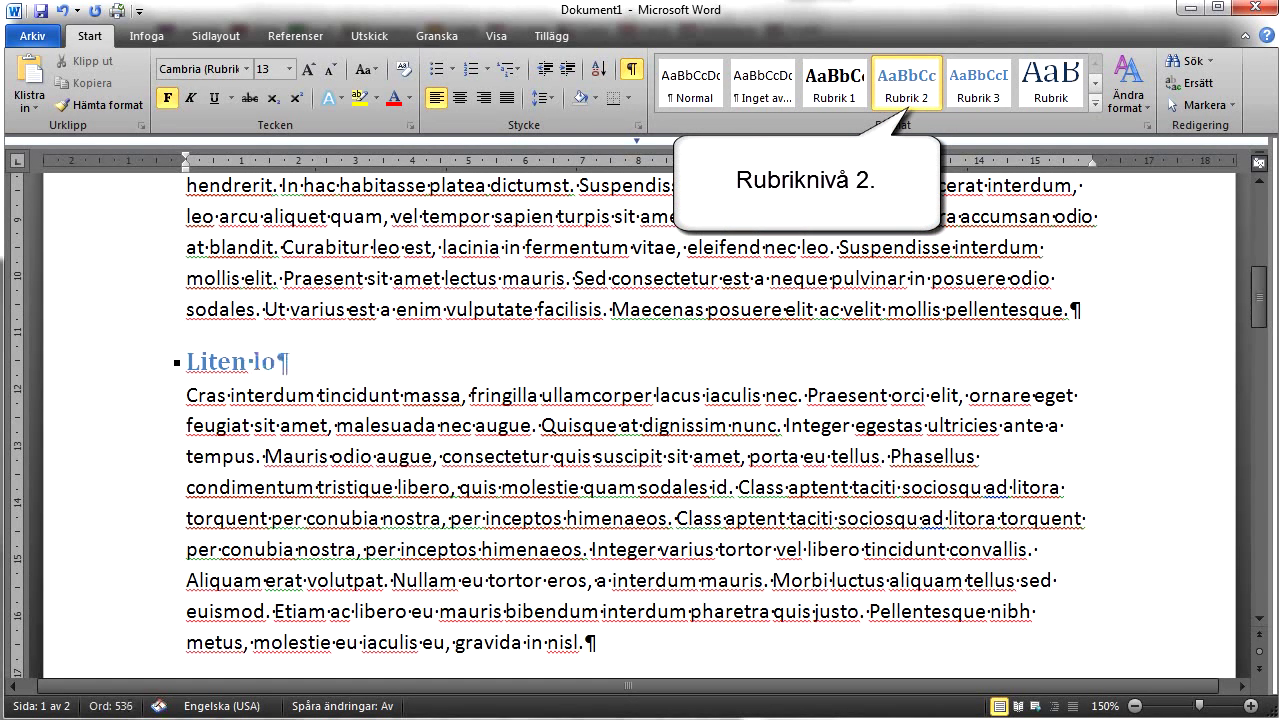
type("rem ")
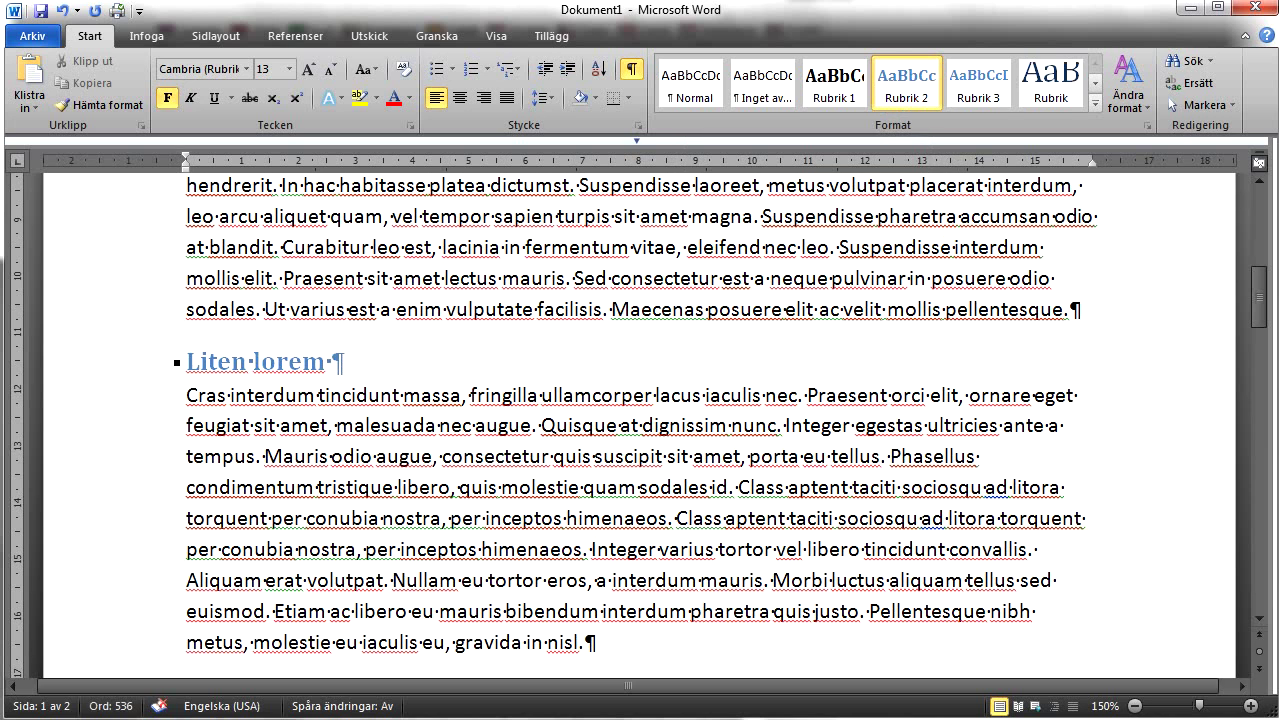
type("I")
key("BackSpace")
type("ipsum")
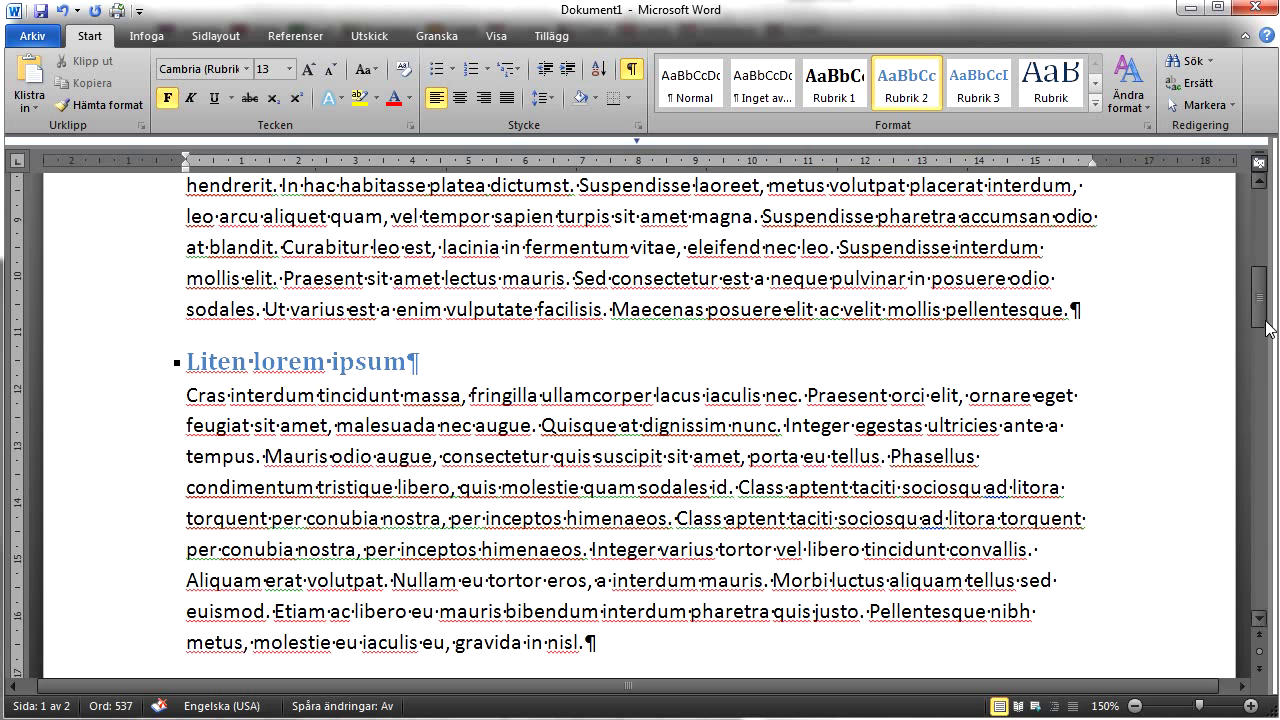
Step: Rebuild the entire table of contents so Liten lorem ipsum appears as an indented sub-entry
left_click_drag(1261, 322, 1262, 290)
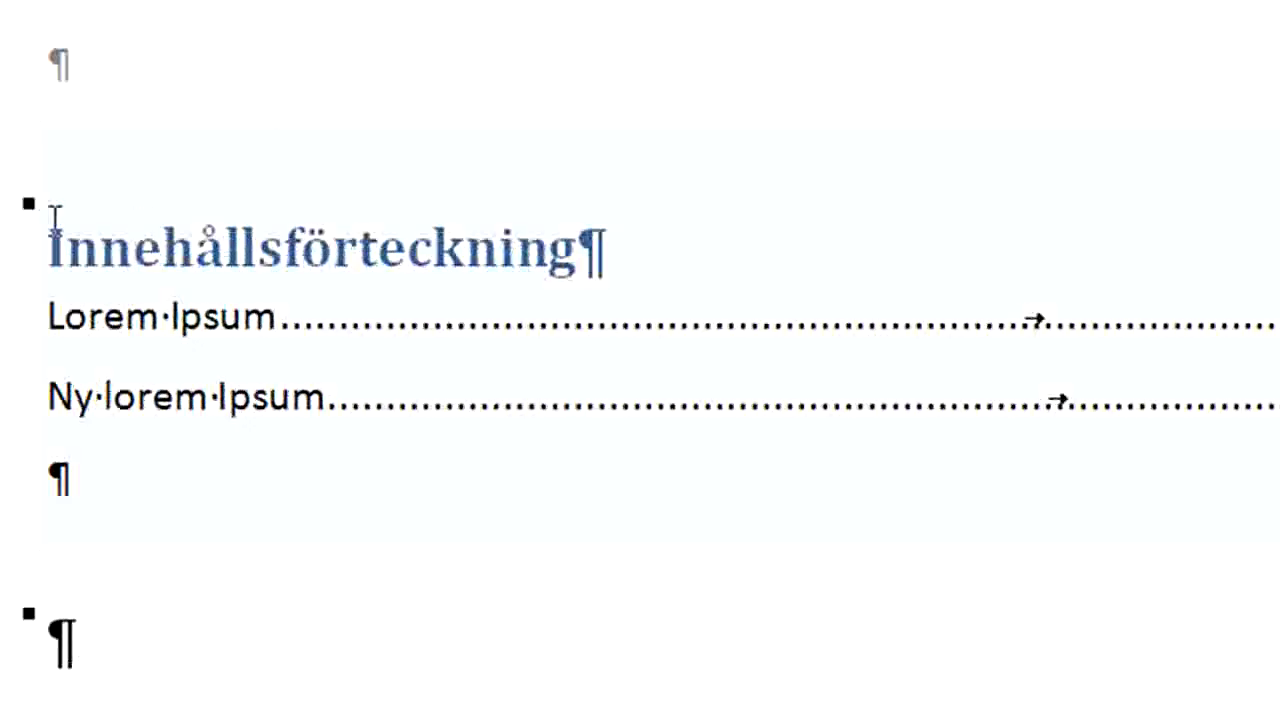
left_click(88, 160)
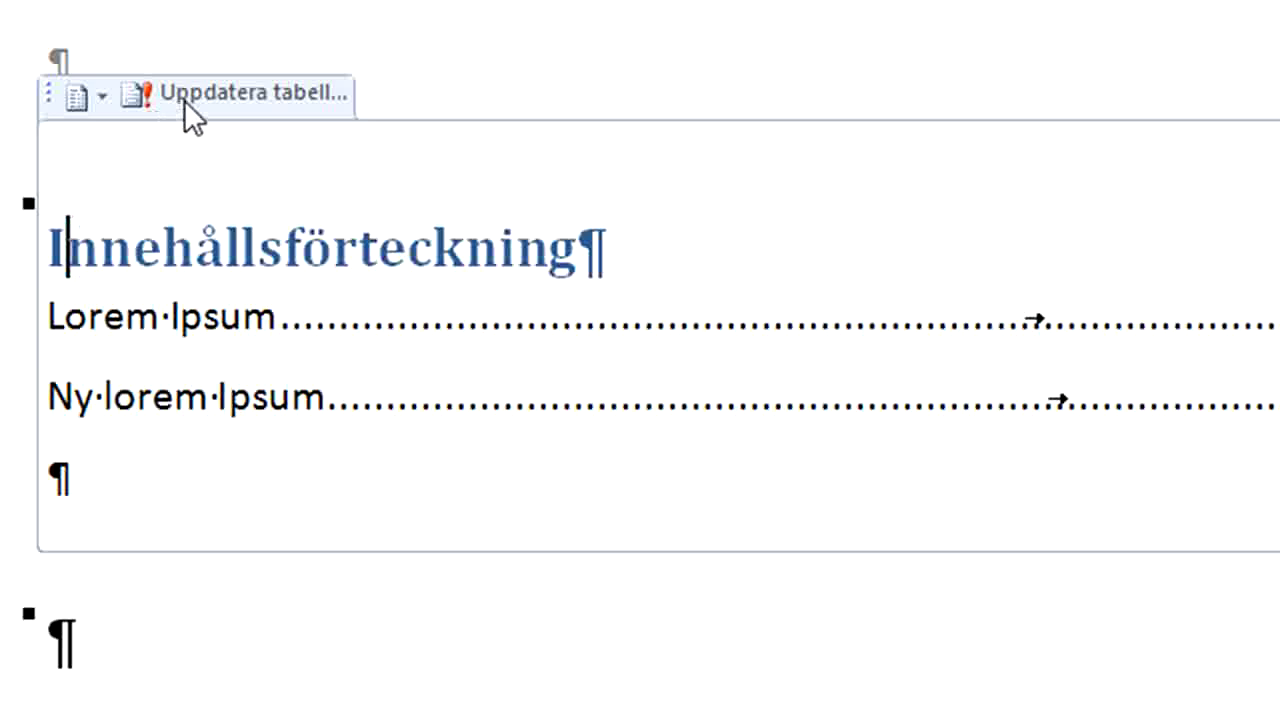
left_click(215, 100)
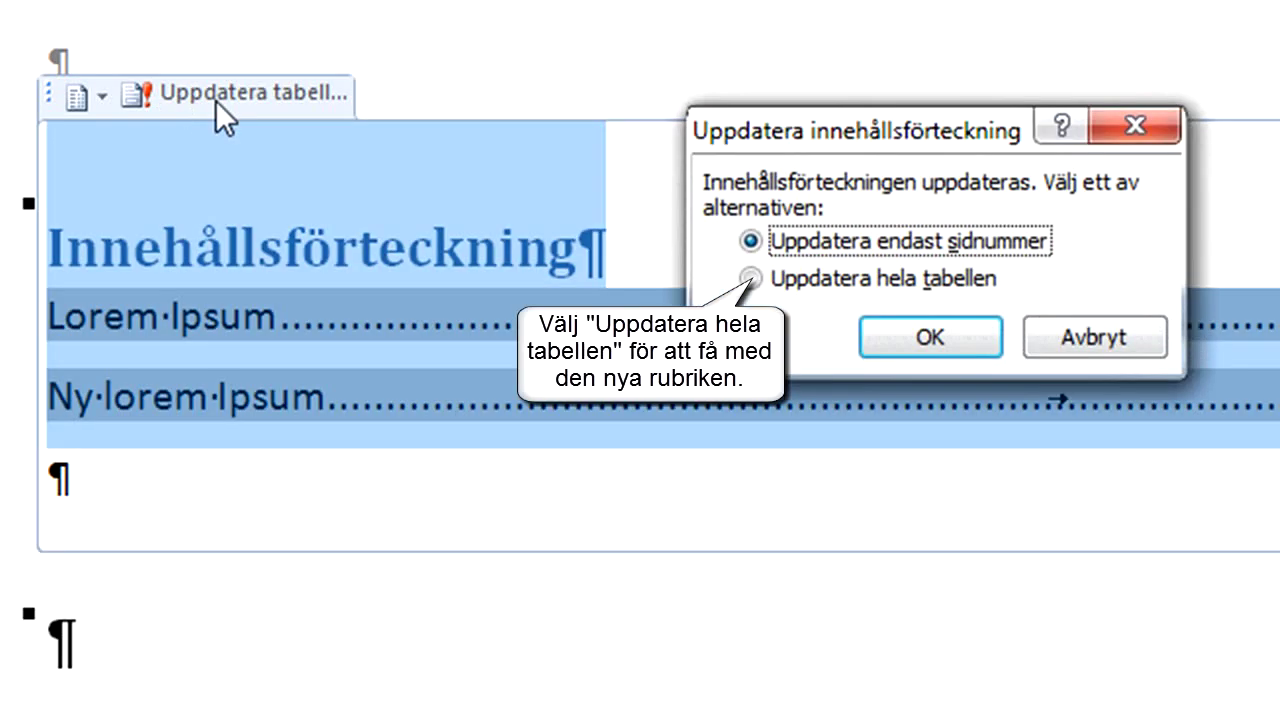
left_click(750, 279)
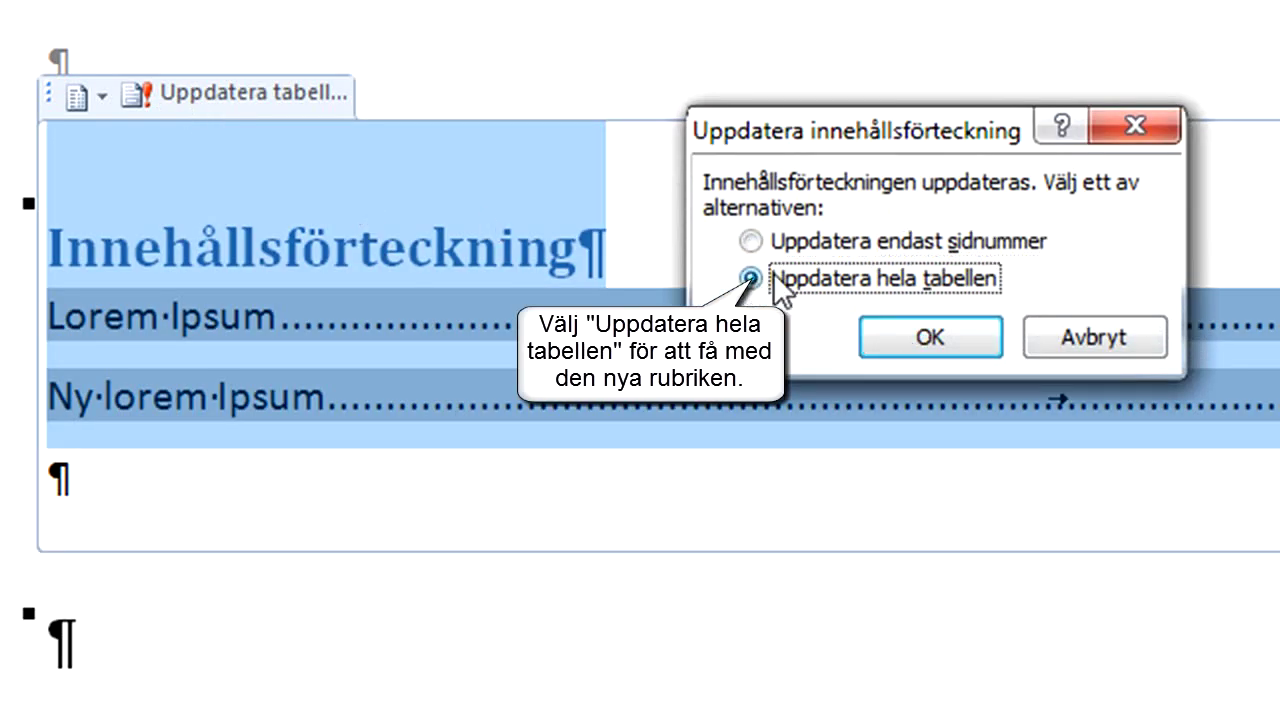
left_click(931, 335)
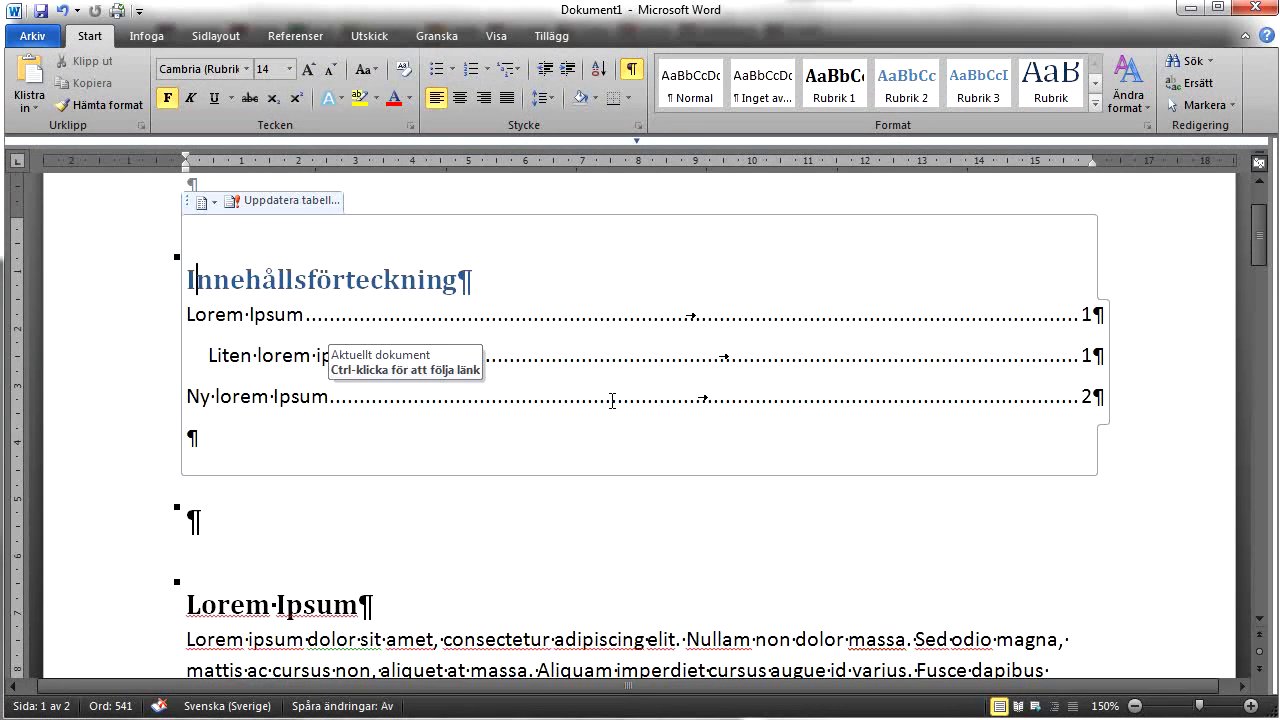
scroll(612, 401, "down", 2)
scroll(612, 401, "down", 2)
scroll(612, 401, "down", 2)
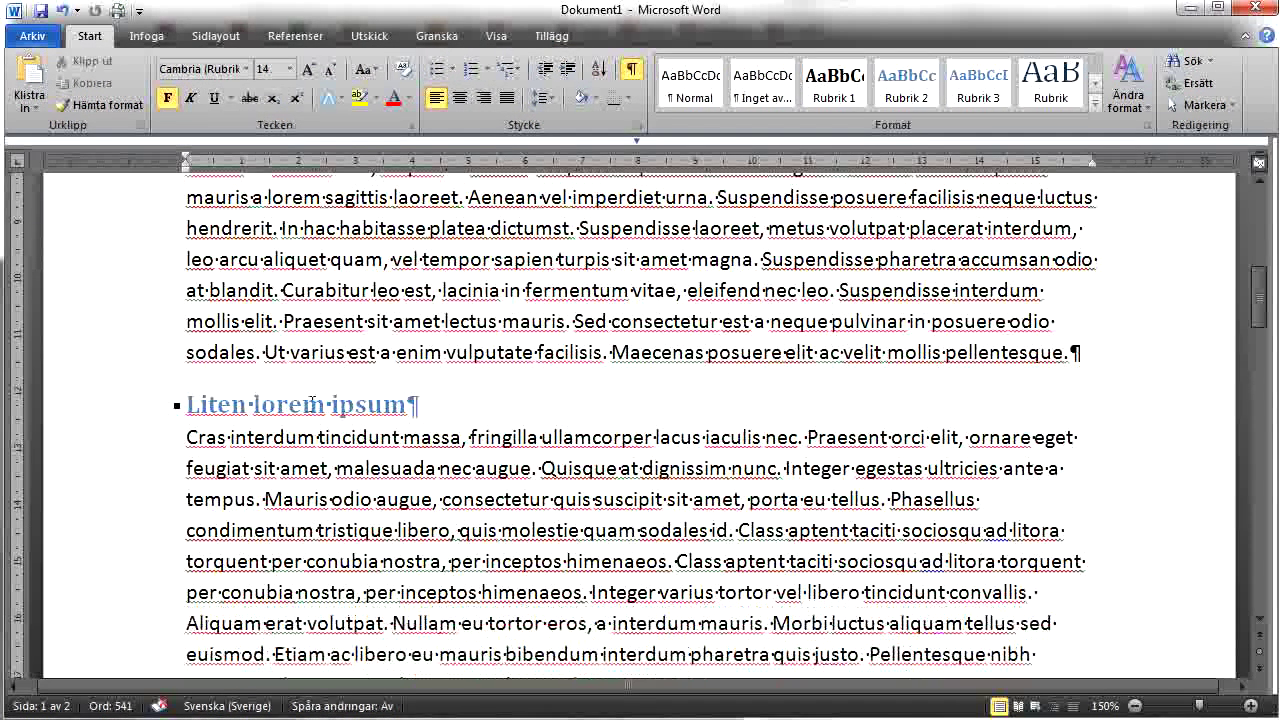
Step: Insert a page break before Liten lorem ipsum, pushing it to page 2
left_click(188, 404)
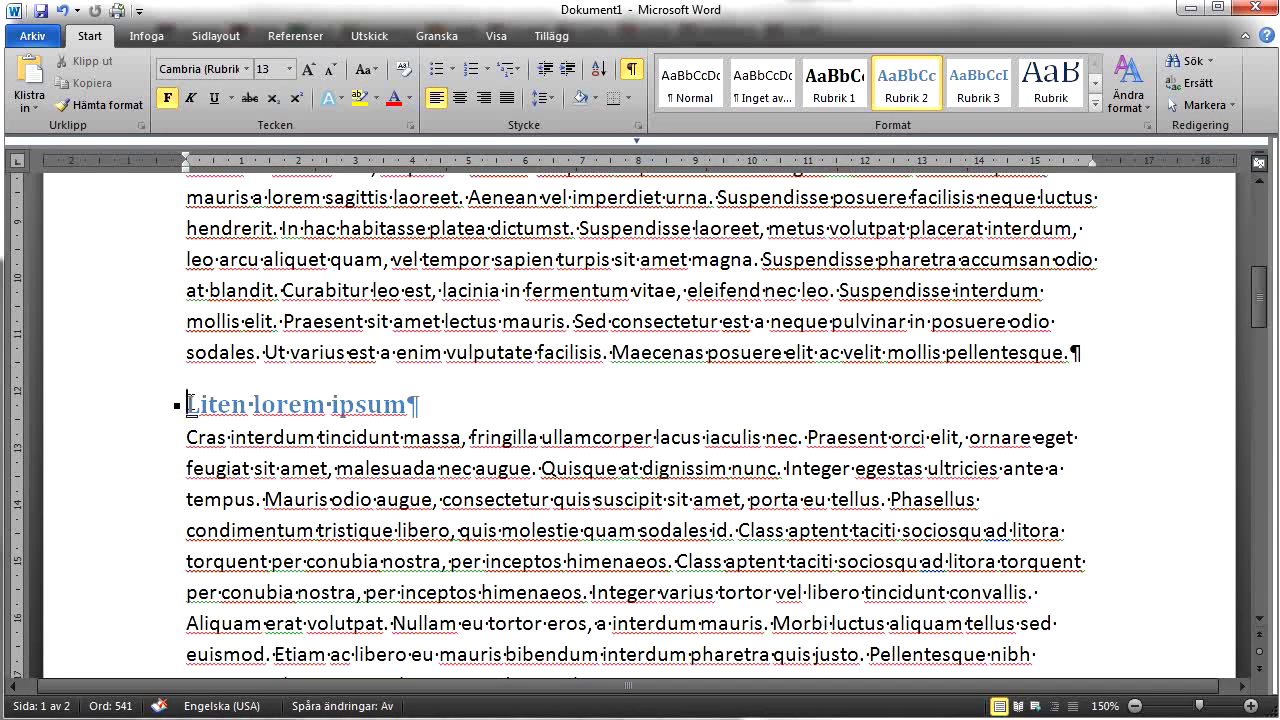
left_click(142, 44)
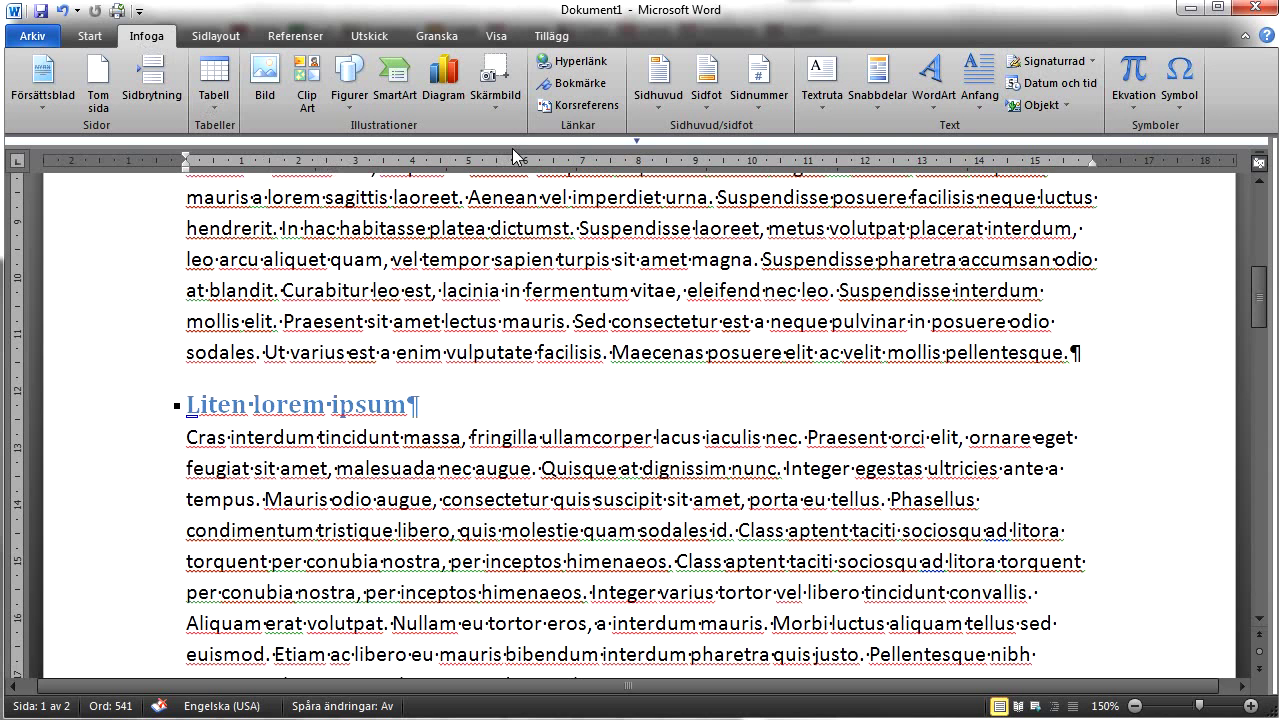
left_click(150, 96)
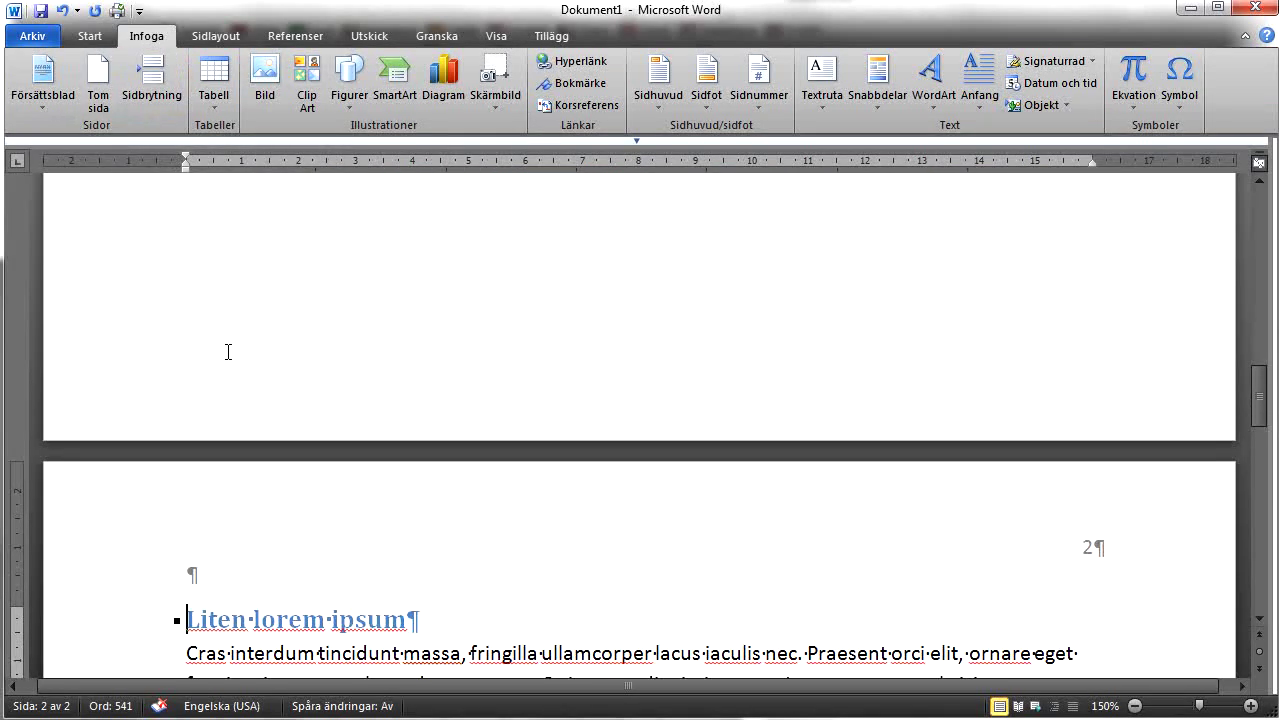
left_click_drag(1259, 397, 1275, 380)
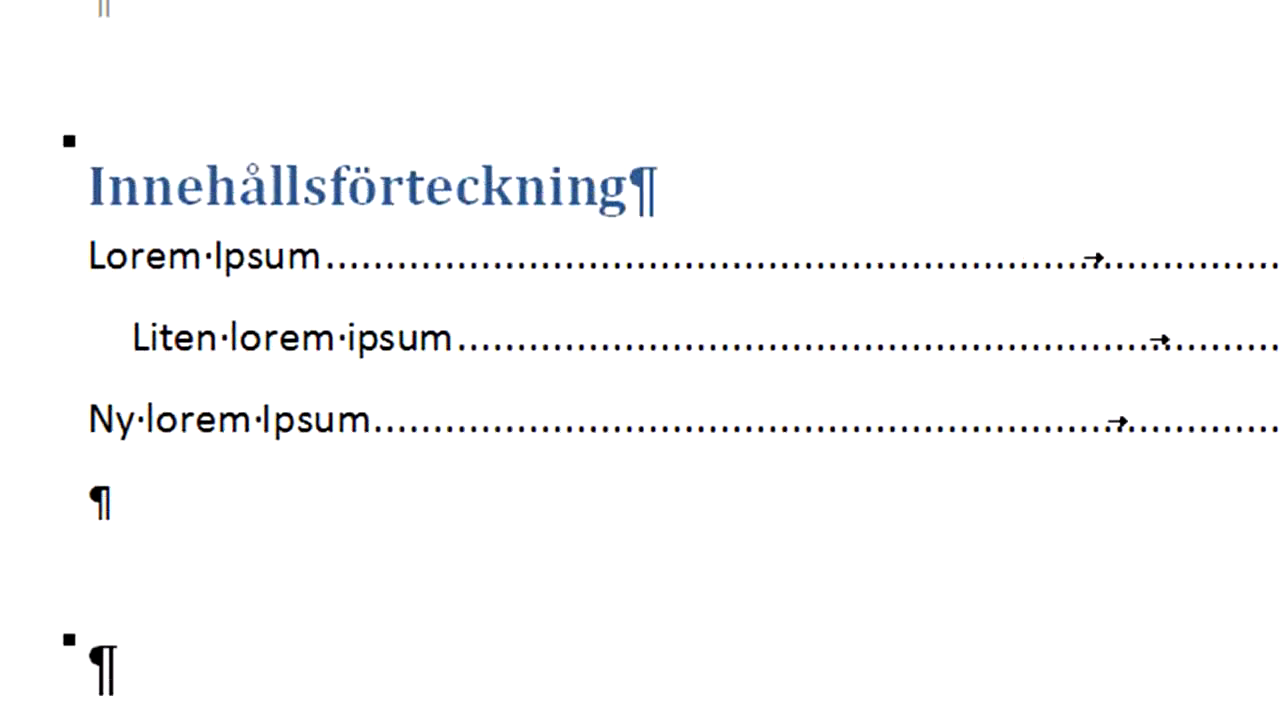
Step: Update only the table of contents page numbers, showing 1, 2 and 2
left_click(388, 185)
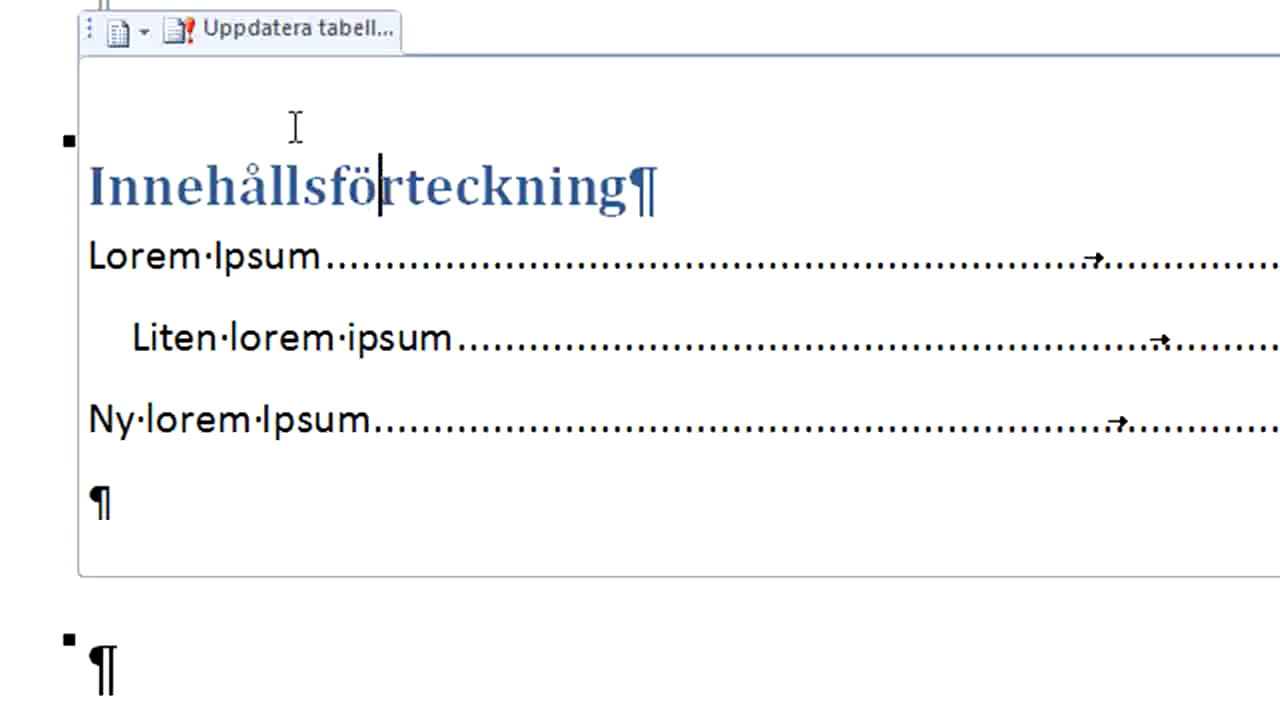
left_click(293, 33)
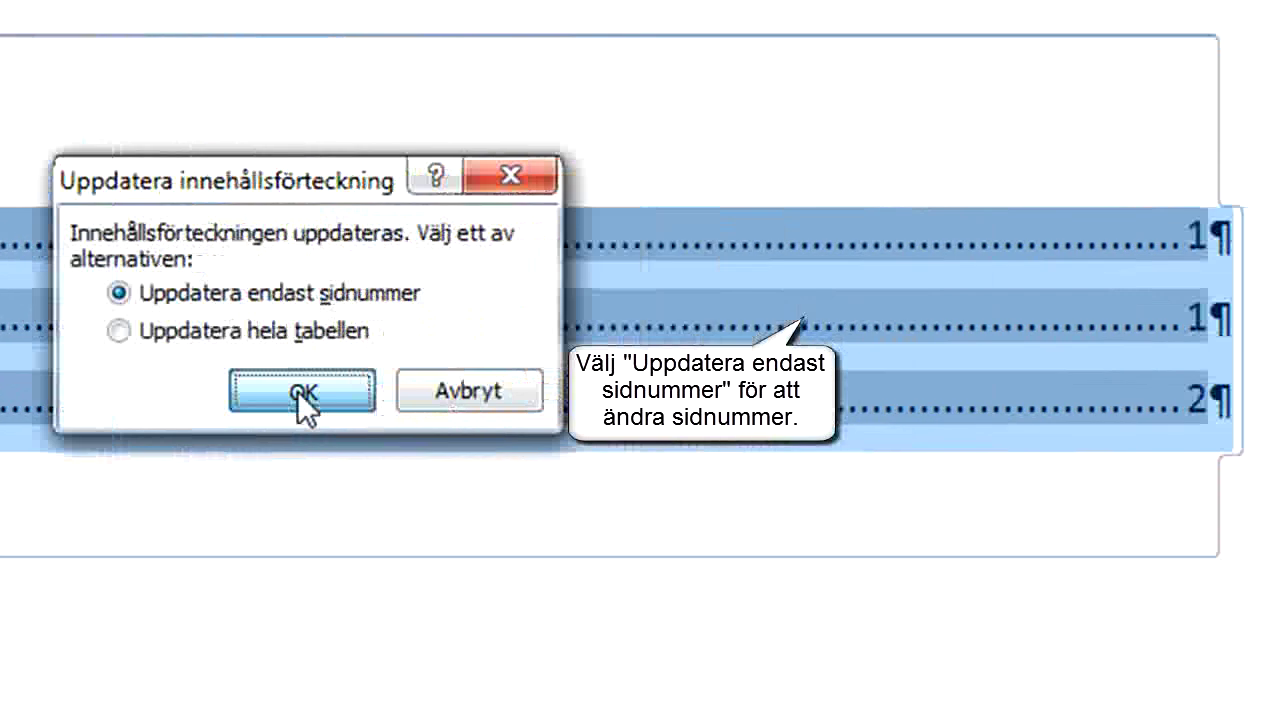
left_click(300, 393)
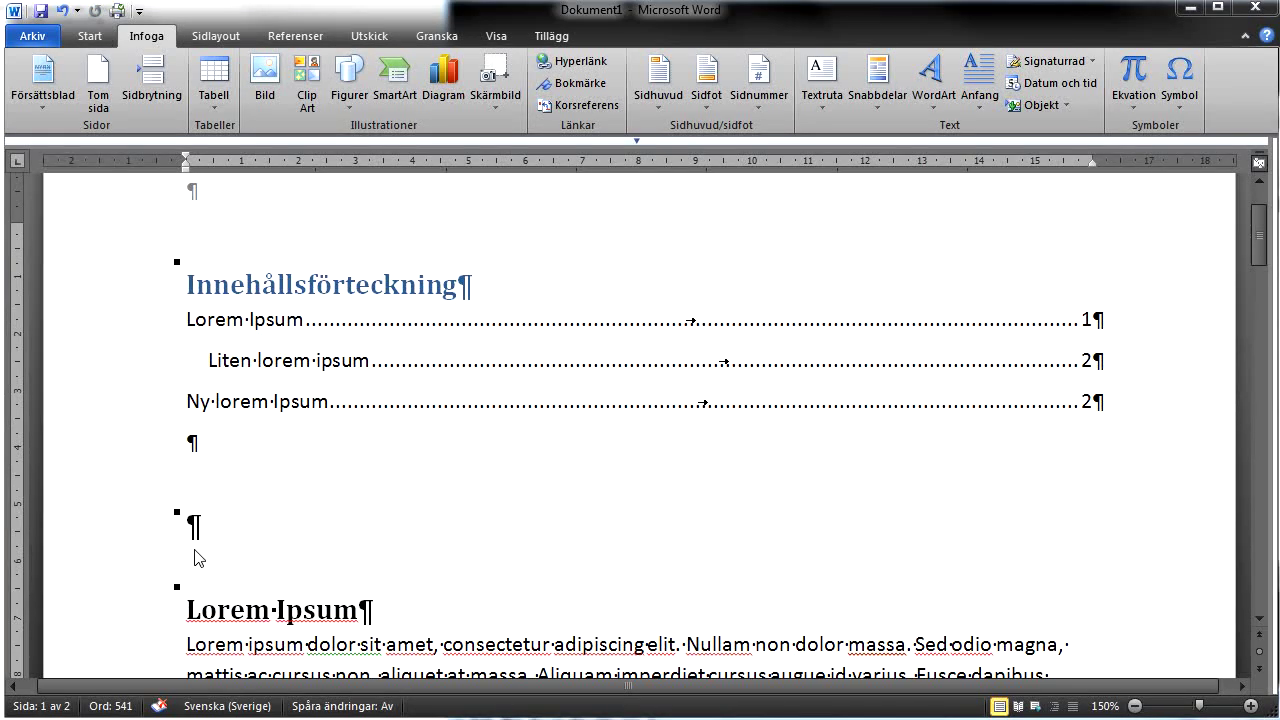
Step: Hide the formatting marks and place the caret at the Lorem Ipsum heading
left_click(90, 38)
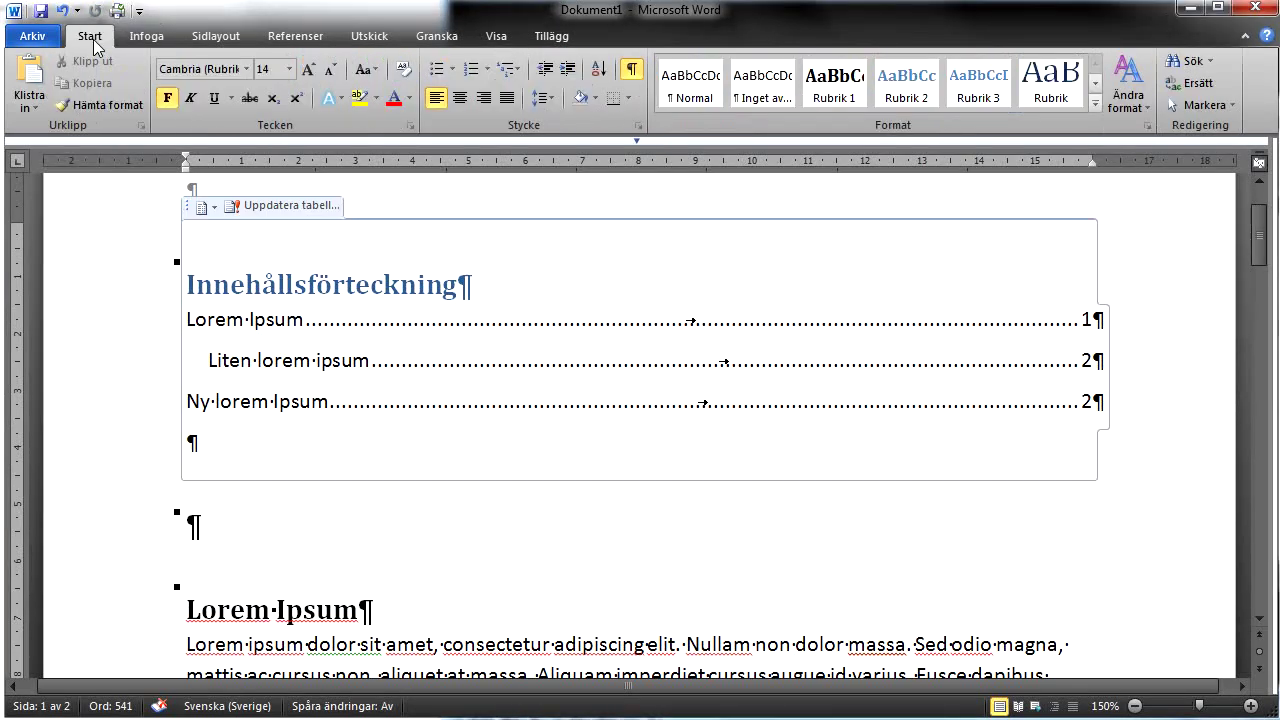
left_click(631, 72)
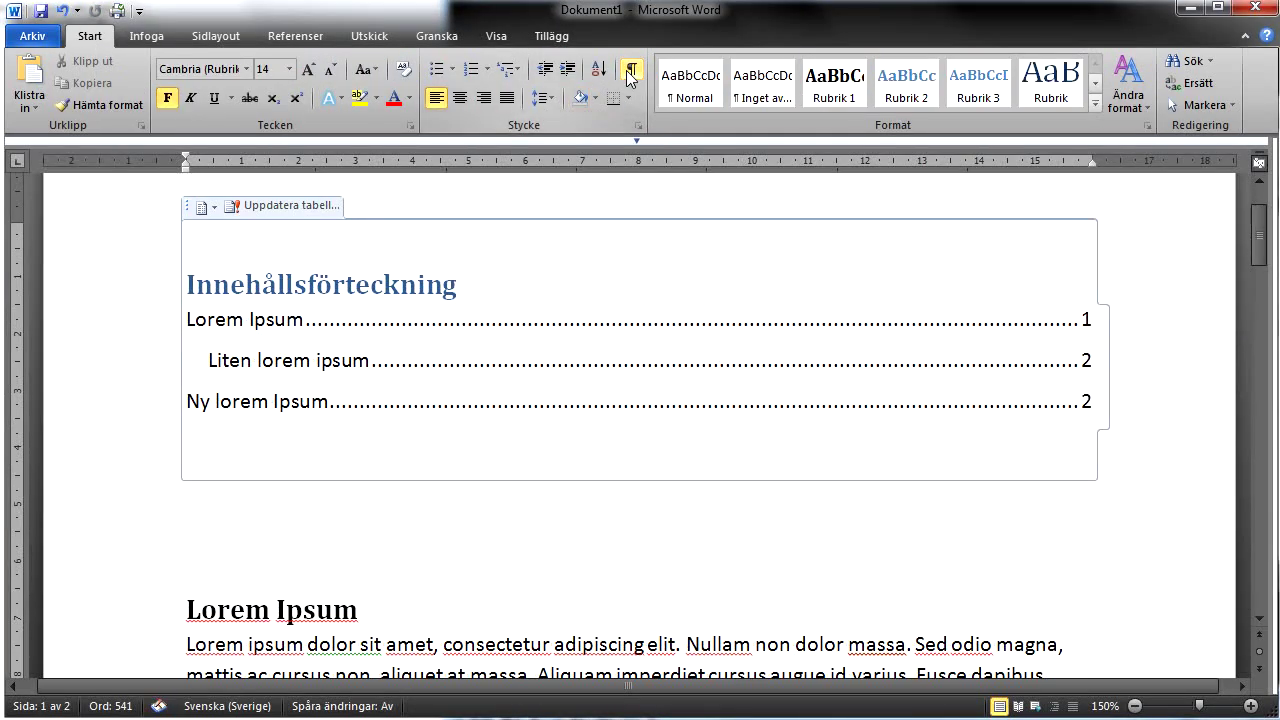
left_click(581, 613)
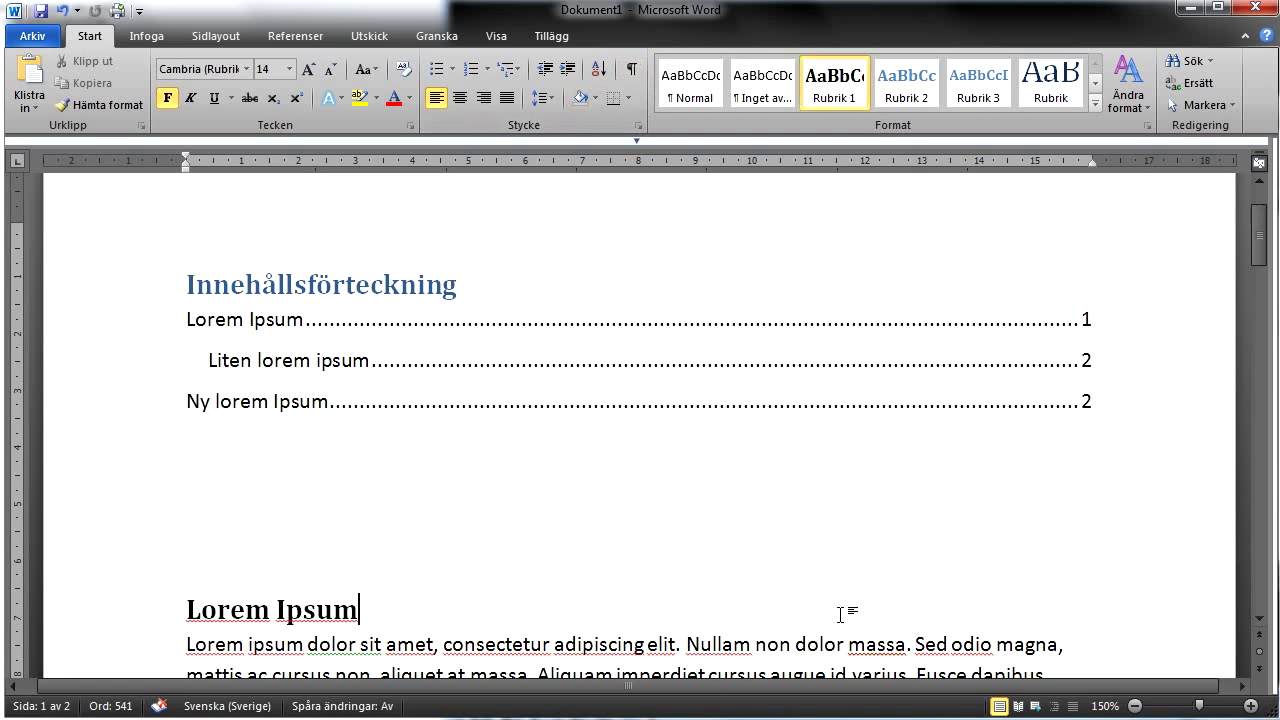
mouse_move(1258, 250)
left_mouse_down()
mouse_move(1258, 311)
mouse_move(1252, 238)
left_mouse_up()
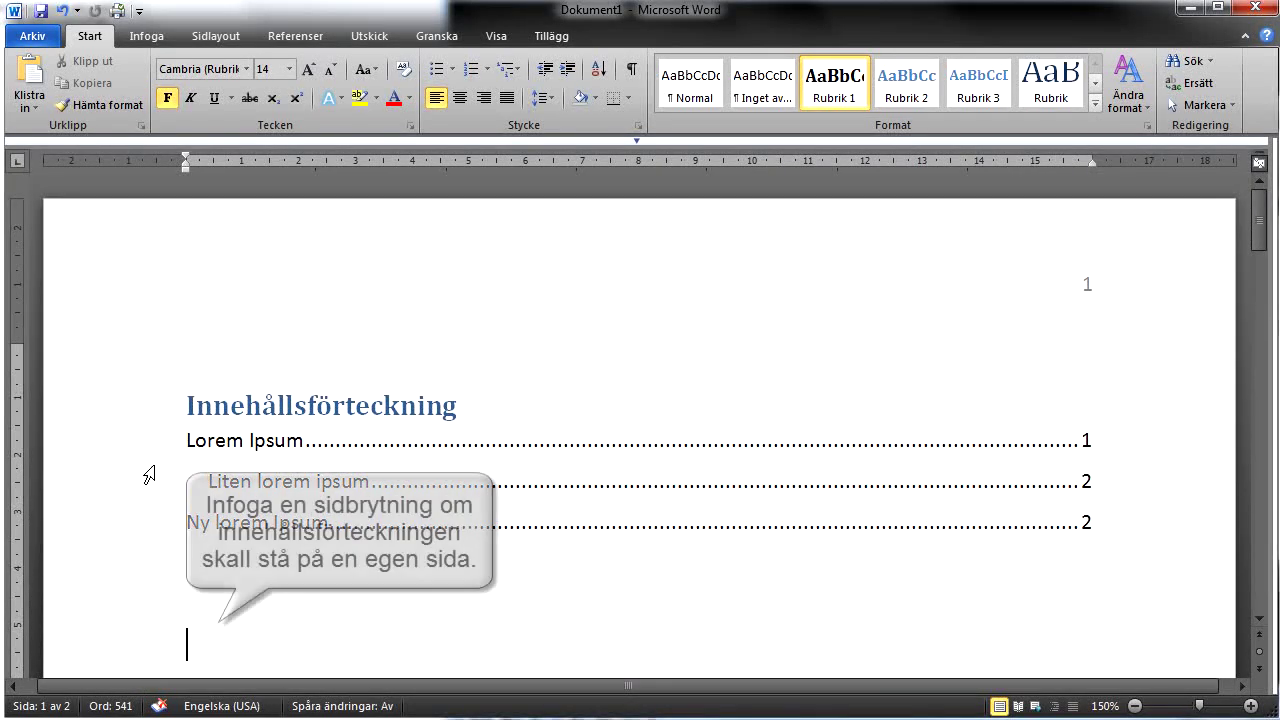
Step: Insert a page break before Lorem Ipsum so the table of contents stands alone on page 1
left_click(145, 37)
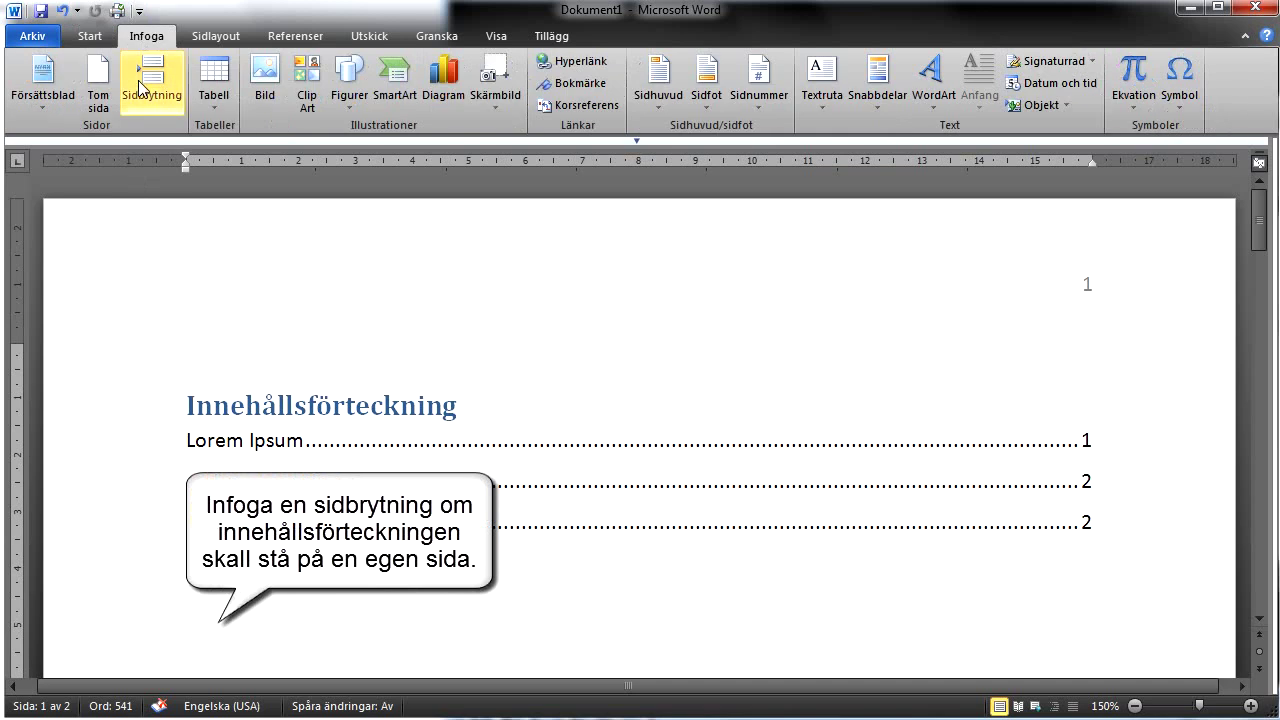
left_click(140, 88)
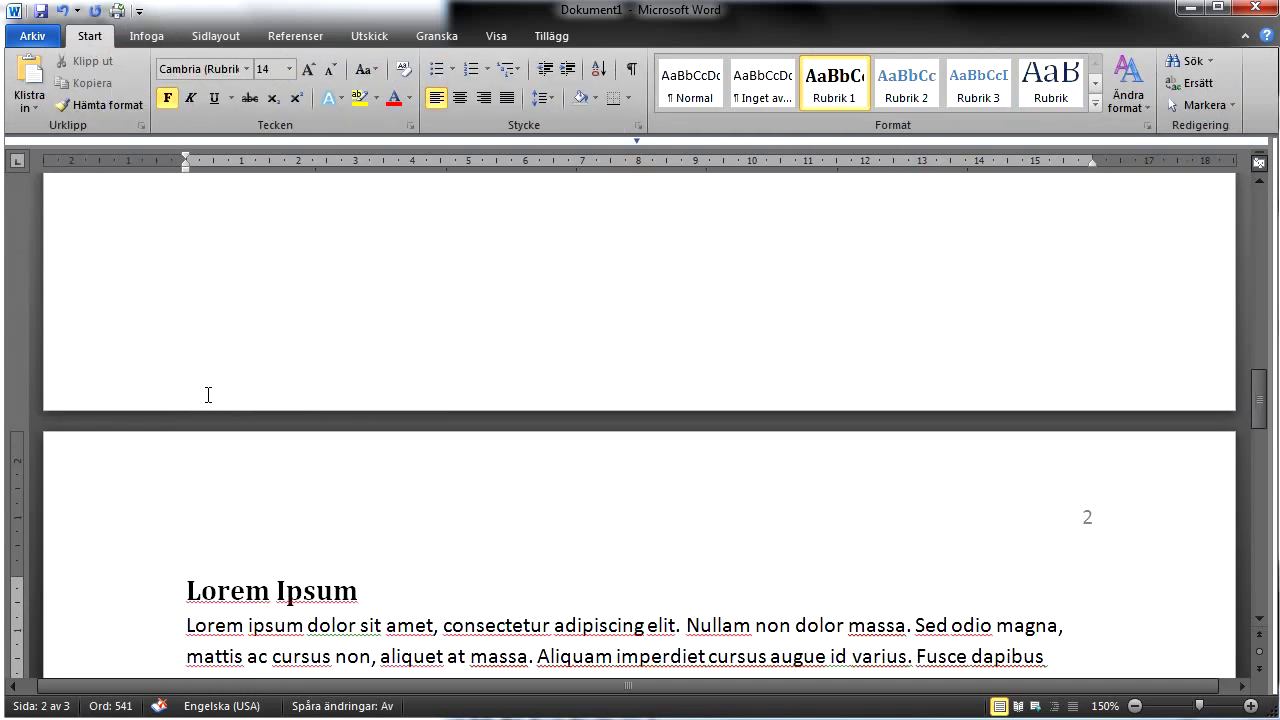
scroll(208, 395, "up", 5)
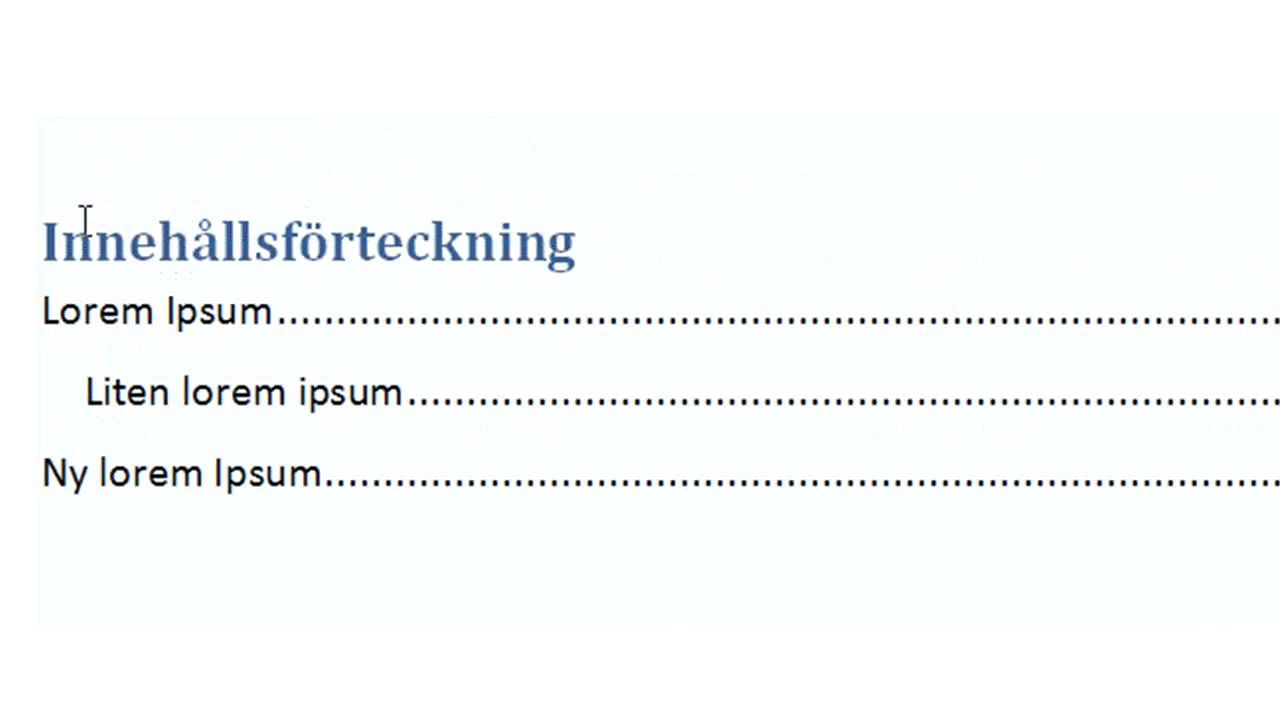
Step: Refresh the table of contents, updating only page numbers so entries read 2, 3 and 3
left_click(149, 181)
left_click(180, 84)
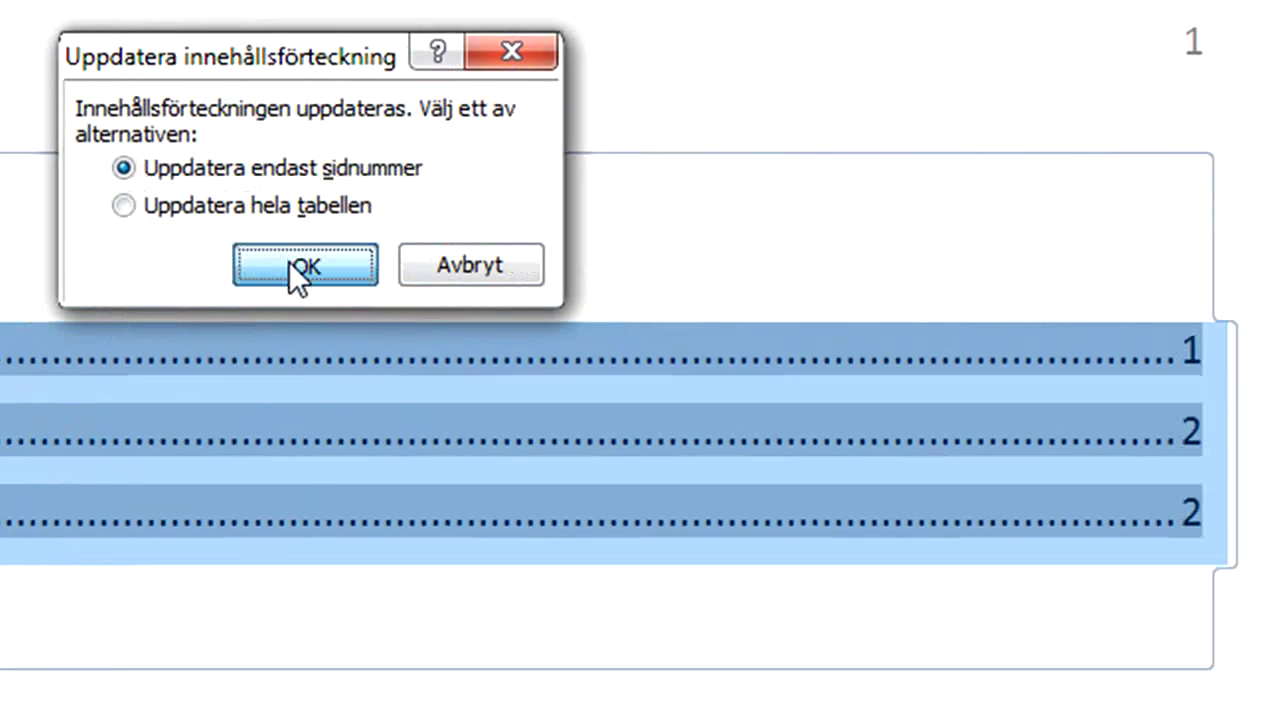
left_click(289, 261)
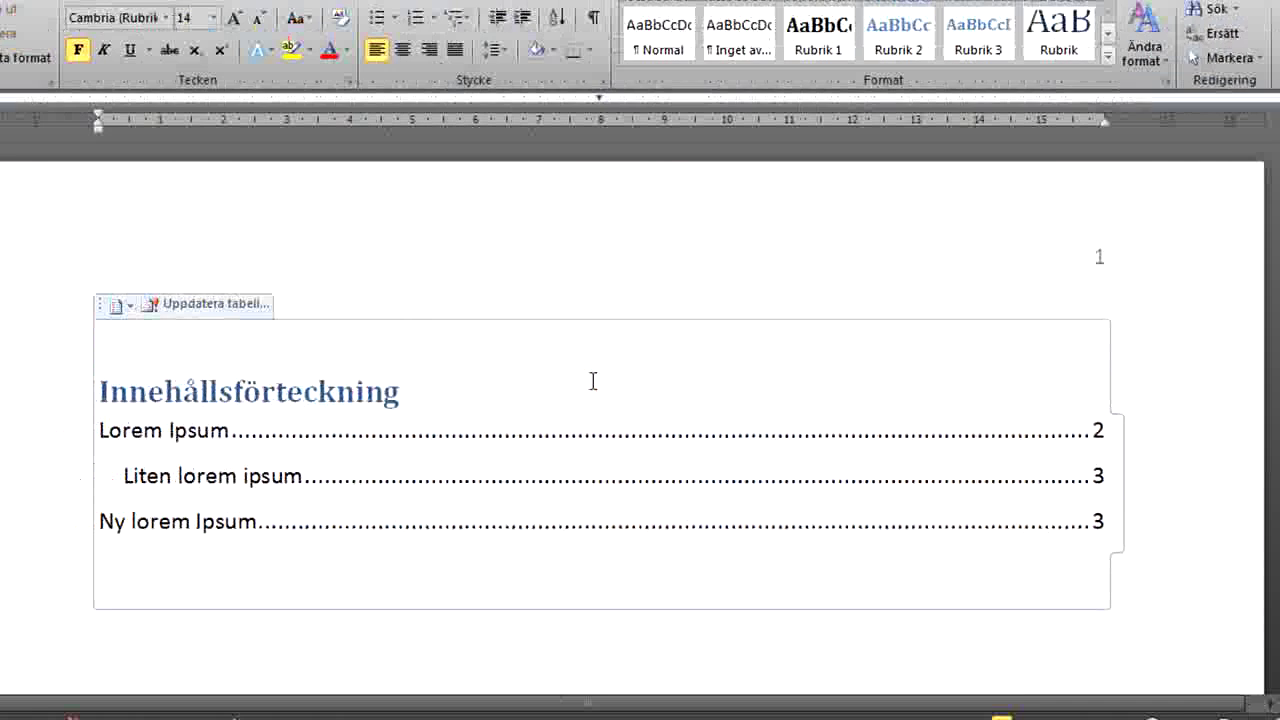